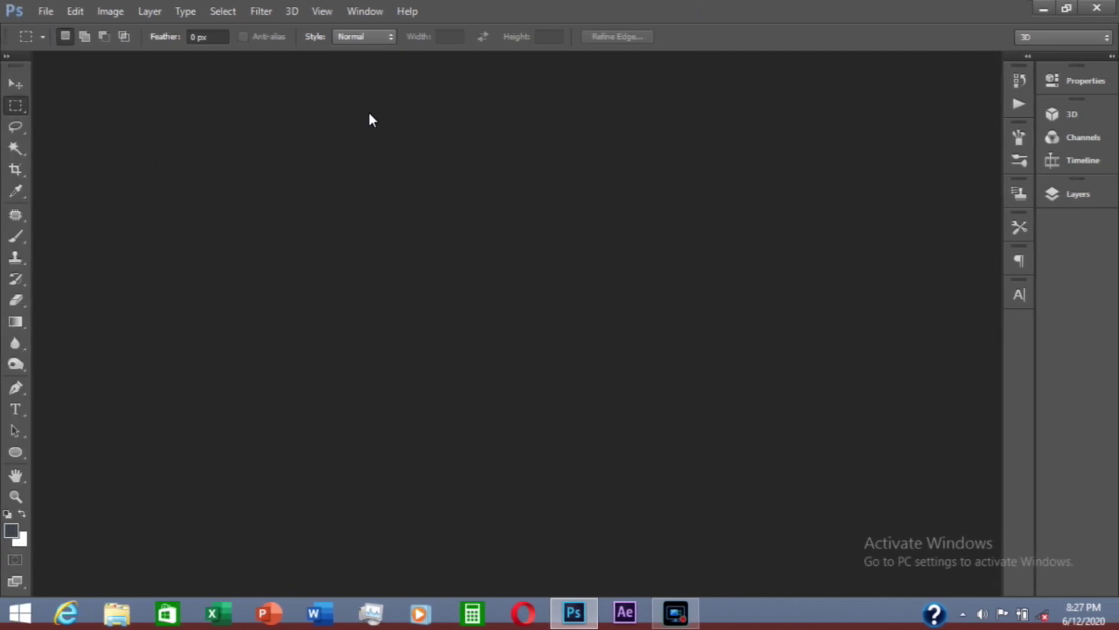
- Open SAMPLE PIC1.jpg from the Desktop folder and switch to the Move tool
left_click(44, 12)
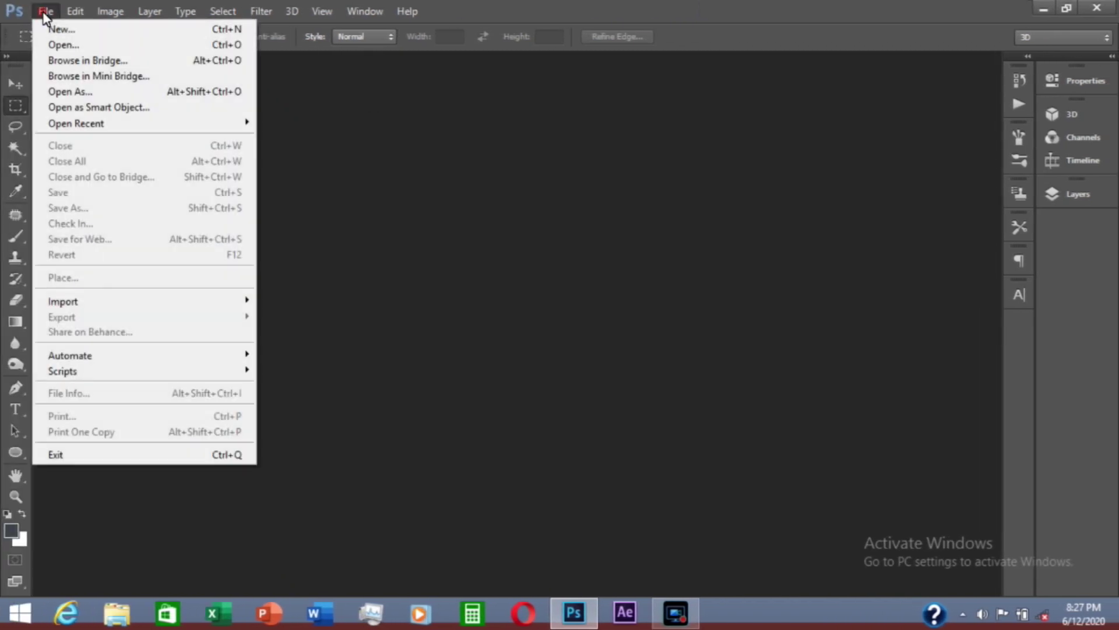
left_click(58, 45)
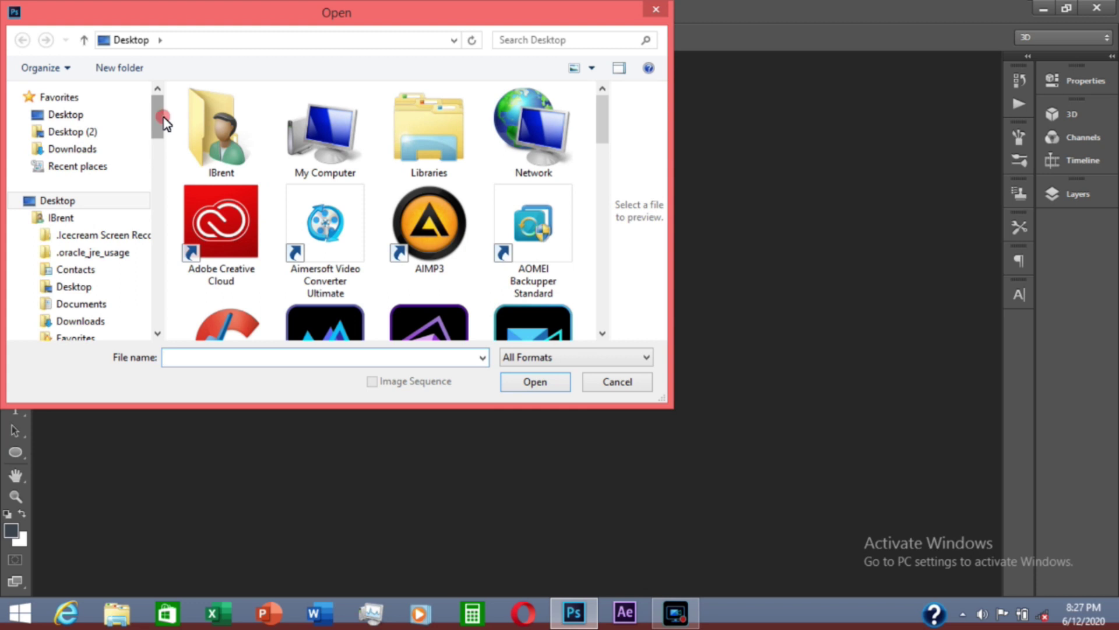
double_click(58, 201)
mouse_move(604, 114)
left_mouse_down()
mouse_move(593, 238)
mouse_move(605, 266)
left_mouse_up()
scroll(604, 266, "down", 5)
left_click(533, 178)
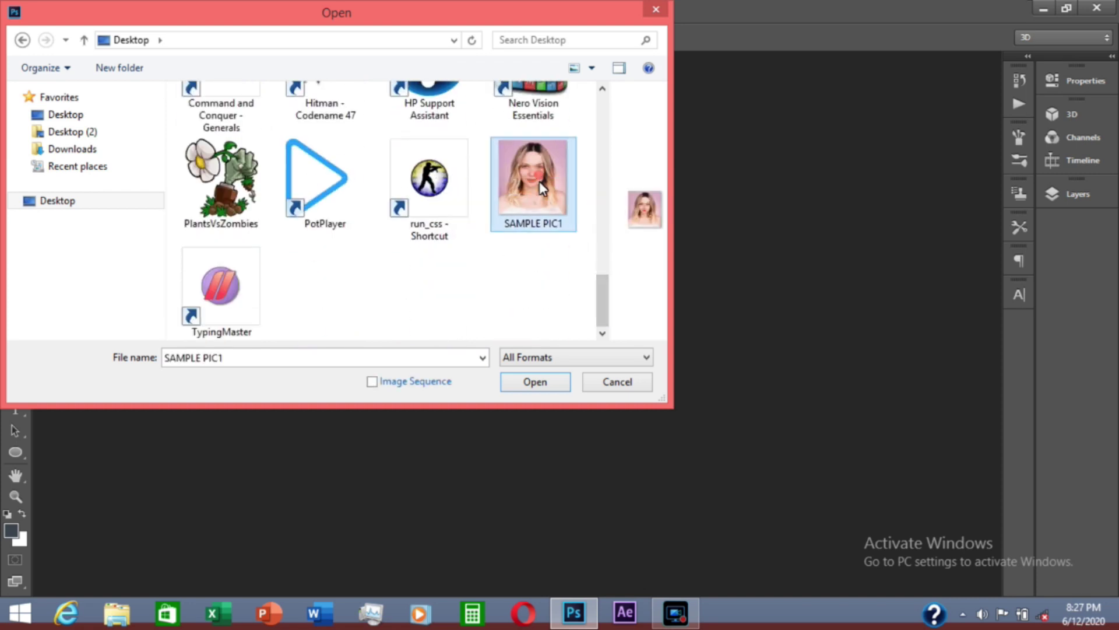
left_click(536, 380)
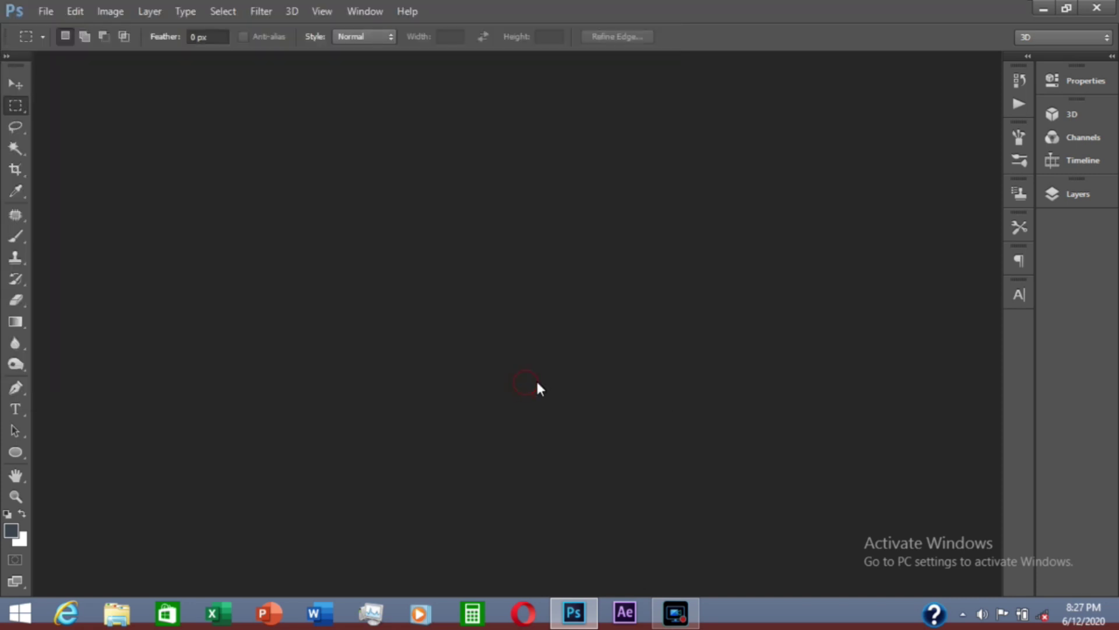
left_click(21, 86)
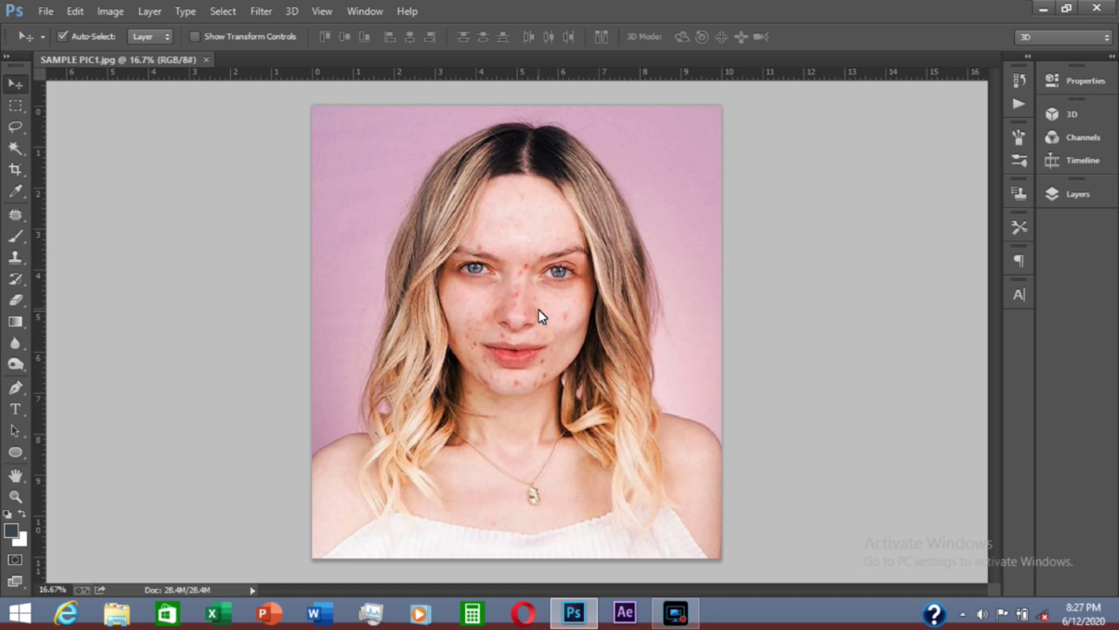
- Alt-scroll to zoom in close on the woman's face and pick the Patch Tool
key("alt")
key("alt")
scroll(526, 330, "up", 2)
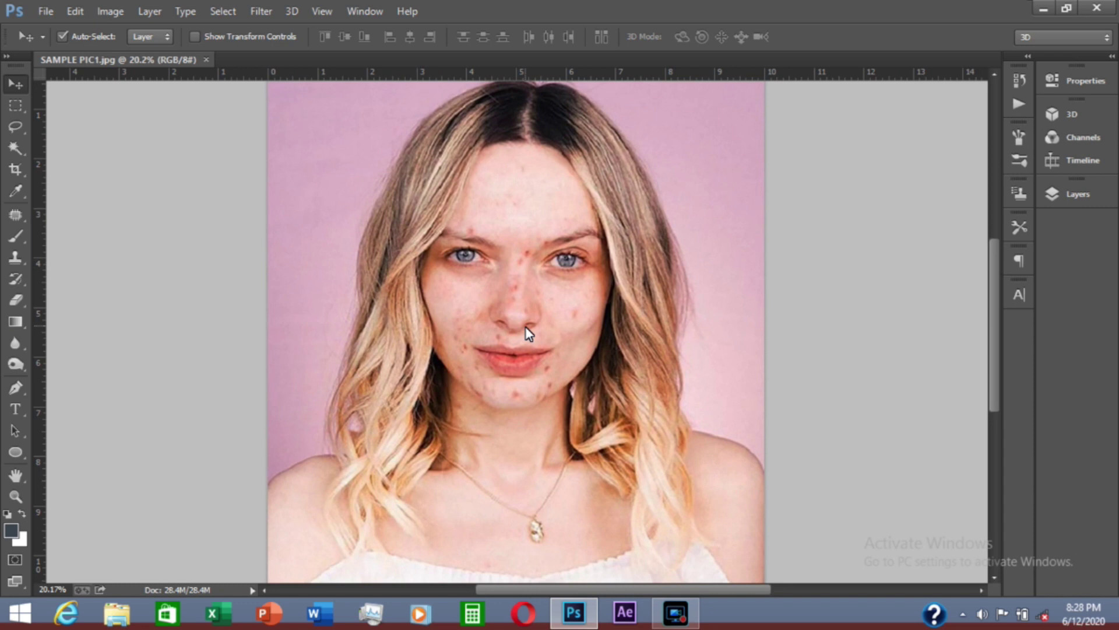
scroll(526, 330, "up", 1)
scroll(526, 330, "up", 2)
scroll(526, 330, "up", 1)
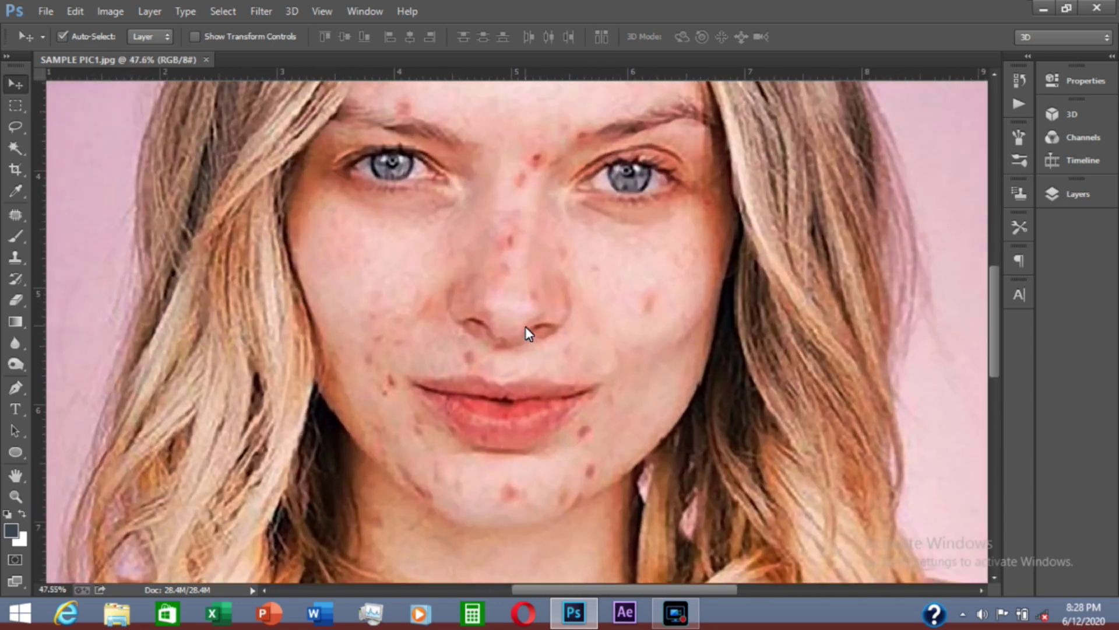
left_click(17, 216)
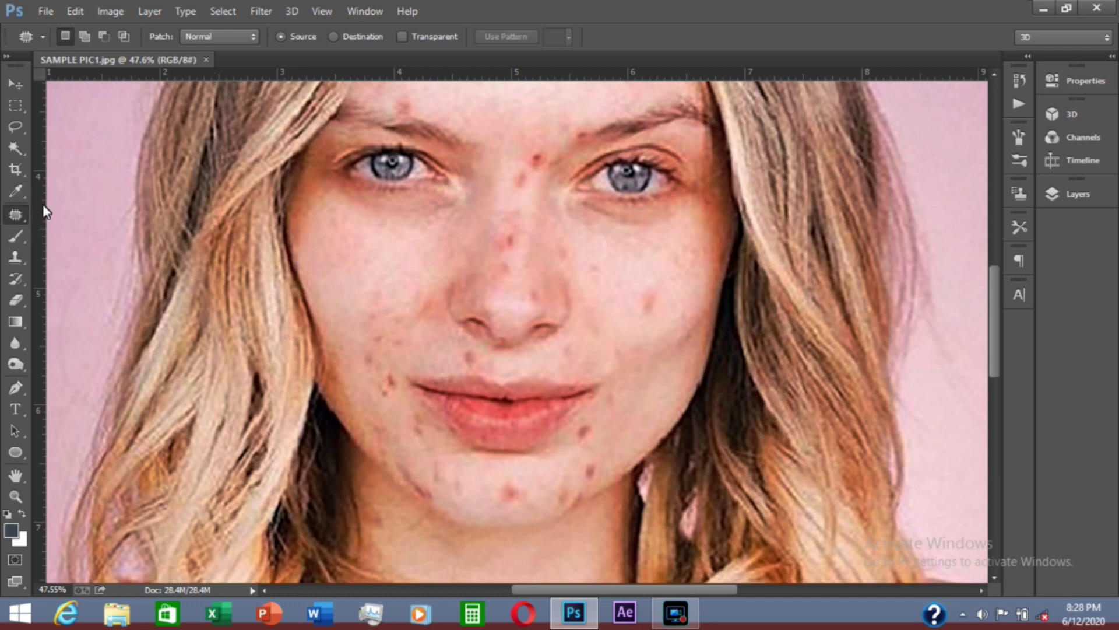
scroll(534, 251, "up", 1)
scroll(535, 250, "up", 1)
scroll(535, 253, "up", 1)
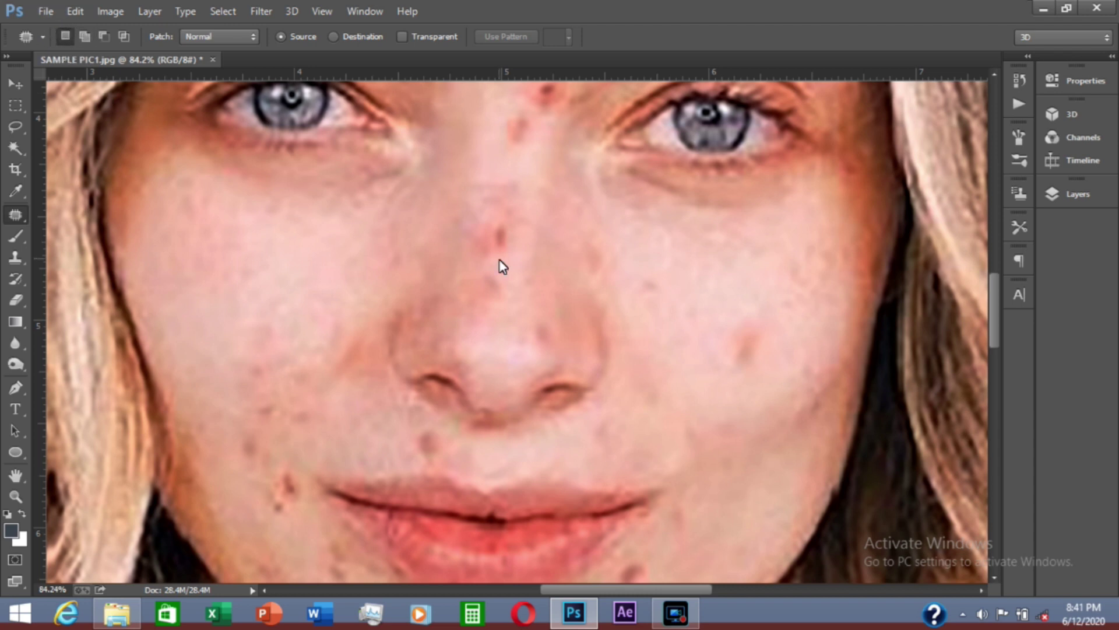
- Patch the blemishes on the nose with clean nearby skin
left_click(514, 238)
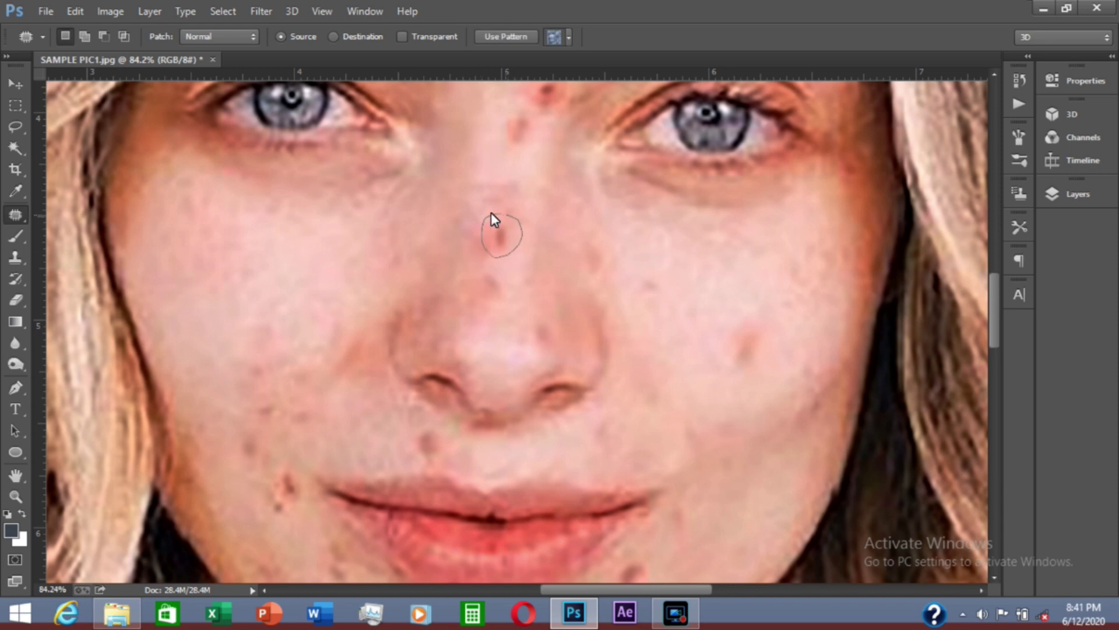
left_click(490, 212)
left_click_drag(538, 238, 495, 266)
left_click_drag(532, 224, 436, 267)
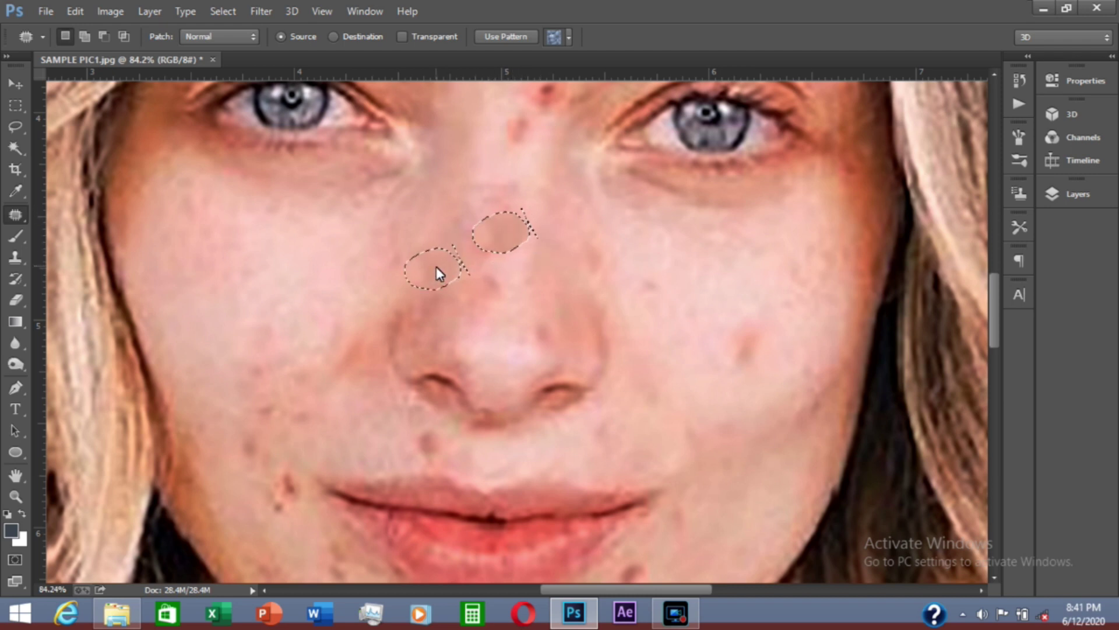
left_click(522, 289)
left_click_drag(522, 195, 515, 180)
left_click(523, 282)
mouse_move(484, 264)
left_mouse_down()
mouse_move(494, 290)
mouse_move(500, 212)
left_mouse_up()
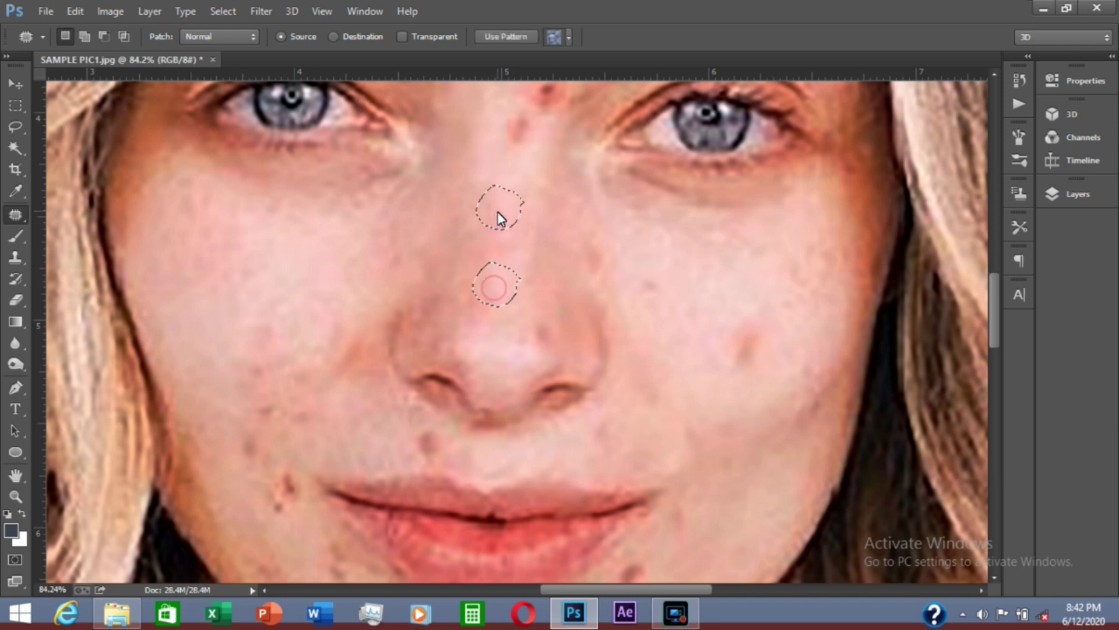
- Patch another nose spot and the spot on the nose bridge
left_click(553, 319)
mouse_move(553, 320)
left_mouse_down()
mouse_move(528, 348)
mouse_move(548, 312)
left_mouse_up()
left_click_drag(542, 326, 548, 275)
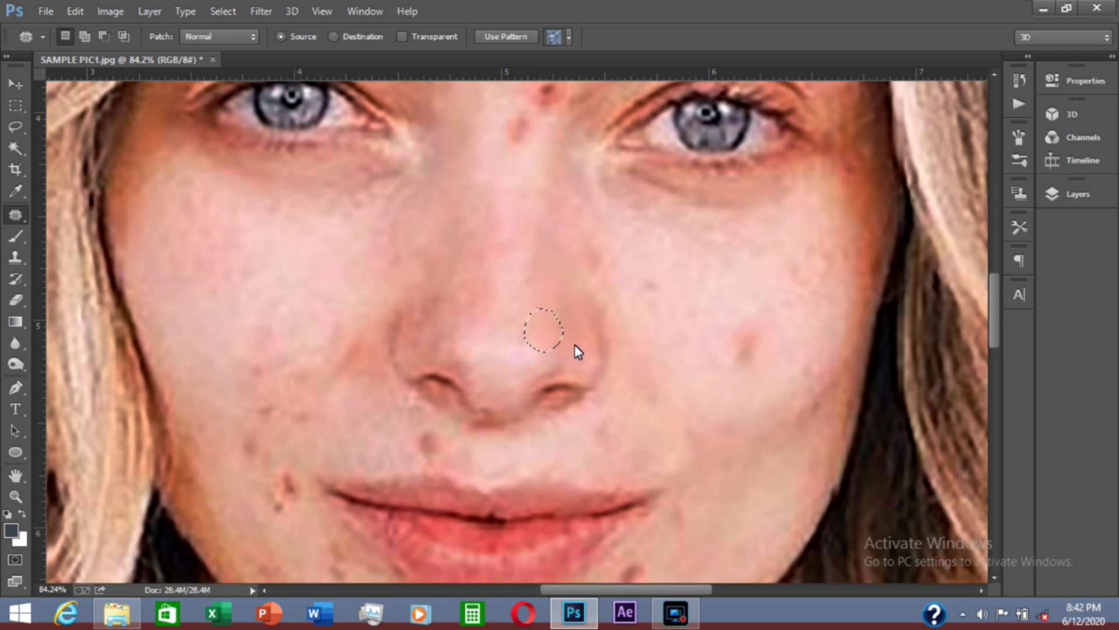
left_click(586, 312)
mouse_move(619, 268)
left_mouse_down()
mouse_move(575, 256)
mouse_move(614, 256)
mouse_move(571, 196)
left_mouse_up()
mouse_move(646, 309)
left_mouse_down()
mouse_move(669, 287)
mouse_move(656, 245)
left_mouse_up()
- Patch the cheek blemishes and outline the blemish beside the lips
left_click(764, 361)
mouse_move(727, 319)
left_mouse_down()
mouse_move(737, 333)
mouse_move(667, 395)
left_mouse_up()
scroll(521, 325, "down", 3)
mouse_move(341, 332)
left_mouse_down()
mouse_move(320, 345)
mouse_move(375, 304)
left_mouse_up()
left_click(349, 249)
mouse_move(349, 248)
left_mouse_down()
mouse_move(336, 263)
mouse_move(306, 213)
left_mouse_up()
left_click_drag(375, 350, 376, 402)
left_click(531, 350)
- Patch two blemishes on the chin onto clean skin and deselect
mouse_move(489, 356)
left_mouse_down()
mouse_move(501, 337)
mouse_move(554, 375)
mouse_move(603, 316)
left_mouse_up()
left_click(565, 239)
scroll(551, 233, "down", 3)
scroll(551, 233, "right", 3)
mouse_move(574, 392)
left_mouse_down()
mouse_move(529, 412)
mouse_move(607, 385)
left_mouse_up()
mouse_move(414, 475)
left_mouse_down()
mouse_move(447, 466)
mouse_move(415, 475)
left_mouse_up()
left_click_drag(415, 457, 501, 426)
mouse_move(325, 420)
left_mouse_down()
mouse_move(345, 470)
mouse_move(396, 434)
left_mouse_up()
key("ctrl+d")
- Remove the red spot at the lip corner and a chin spot below it
mouse_move(257, 315)
left_mouse_down()
mouse_move(250, 362)
mouse_move(224, 368)
mouse_move(192, 326)
left_mouse_up()
key("ctrl+d")
left_click(283, 471)
key("Return")
mouse_move(257, 418)
left_mouse_down()
mouse_move(293, 454)
mouse_move(220, 349)
mouse_move(201, 362)
left_mouse_up()
left_click(193, 378)
- Cover the remaining small spots on and near the chin with nearby skin
mouse_move(242, 414)
left_mouse_down()
mouse_move(272, 448)
mouse_move(296, 404)
left_mouse_up()
left_click_drag(232, 424, 207, 381)
mouse_move(461, 439)
left_mouse_down()
mouse_move(487, 470)
mouse_move(413, 445)
mouse_move(527, 379)
left_mouse_up()
mouse_move(621, 285)
left_mouse_down()
mouse_move(582, 319)
mouse_move(657, 330)
mouse_move(550, 450)
mouse_move(530, 445)
mouse_move(582, 373)
mouse_move(548, 404)
mouse_move(589, 333)
left_mouse_up()
- Patch the spots between the eyes and between the eyebrows
scroll(579, 180, "up", 5)
scroll(438, 442, "up", 5)
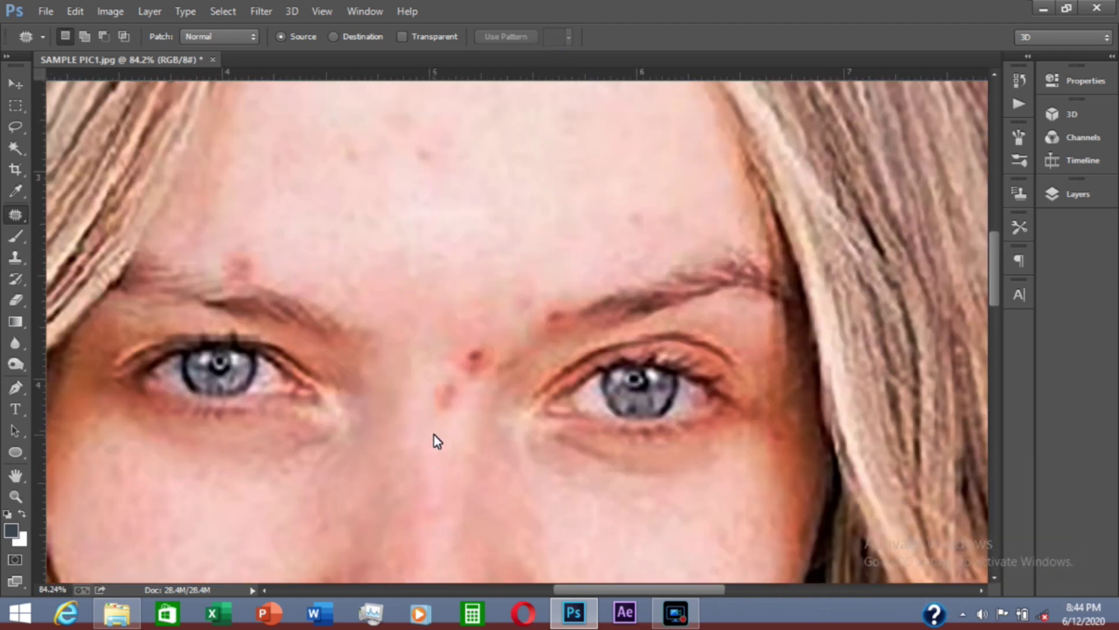
mouse_move(431, 430)
left_mouse_down()
mouse_move(423, 401)
mouse_move(495, 375)
mouse_move(492, 350)
mouse_move(589, 303)
left_mouse_up()
mouse_move(568, 294)
left_mouse_down()
mouse_move(578, 324)
mouse_move(570, 273)
mouse_move(529, 309)
mouse_move(564, 247)
left_mouse_up()
key("ctrl+d")
left_click_drag(510, 300, 525, 220)
key("ctrl+d")
mouse_move(464, 404)
left_mouse_down()
mouse_move(474, 304)
mouse_move(541, 365)
left_mouse_up()
left_click(532, 299)
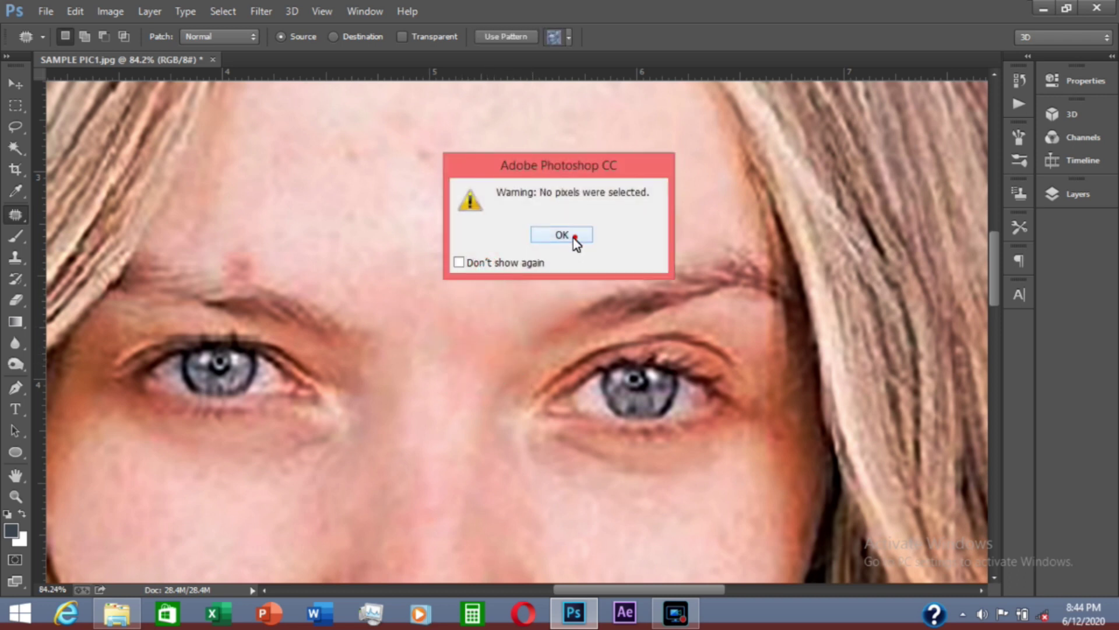
- Patch several blemishes across the upper forehead, deselecting after each
left_click(574, 308)
scroll(425, 370, "up", 5)
mouse_move(425, 289)
left_mouse_down()
mouse_move(450, 350)
mouse_move(439, 405)
left_mouse_up()
key("ctrl+d")
left_click_drag(466, 175, 500, 240)
key("ctrl+d")
mouse_move(287, 435)
left_mouse_down()
mouse_move(266, 461)
mouse_move(343, 417)
left_mouse_up()
key("ctrl+d")
- Patch further forehead spots lower down and clear the selection
scroll(370, 280, "down", 4)
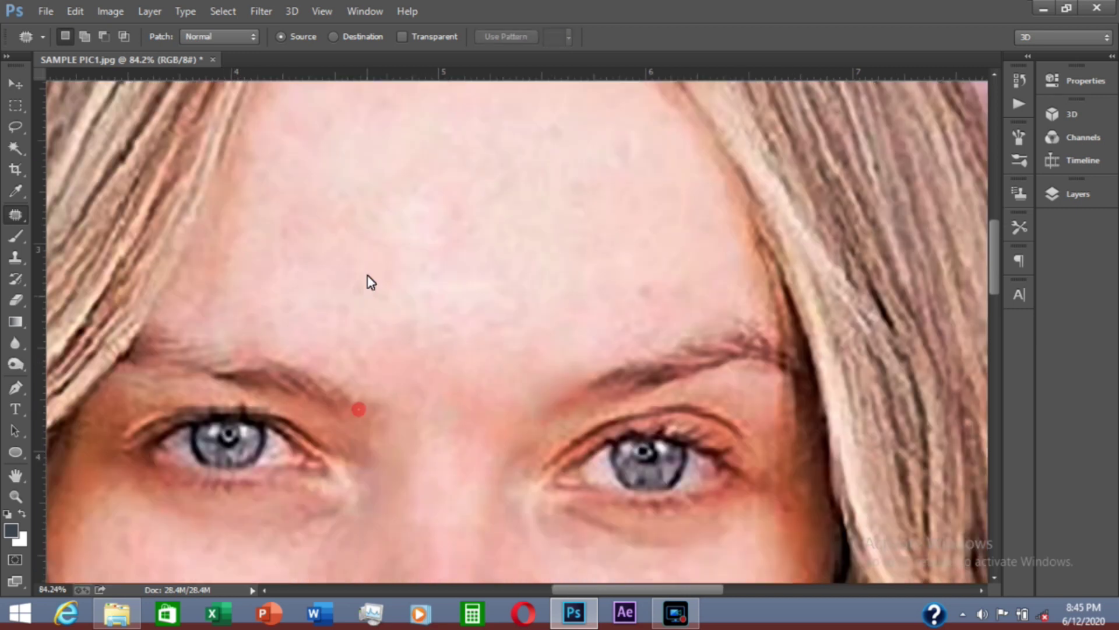
scroll(620, 271, "down", 1)
left_click_drag(621, 271, 669, 262)
left_click_drag(664, 165, 635, 107)
mouse_move(615, 163)
left_mouse_down()
mouse_move(542, 282)
mouse_move(569, 280)
mouse_move(493, 373)
left_mouse_up()
left_click(537, 163)
- Patch the last small forehead spots, then zoom back out
scroll(548, 286, "up", 2)
left_click(425, 255)
left_click_drag(327, 228, 425, 235)
left_click(484, 252)
left_click_drag(519, 325, 490, 315)
left_click(517, 387)
scroll(540, 183, "down", 4)
scroll(482, 260, "down", 4)
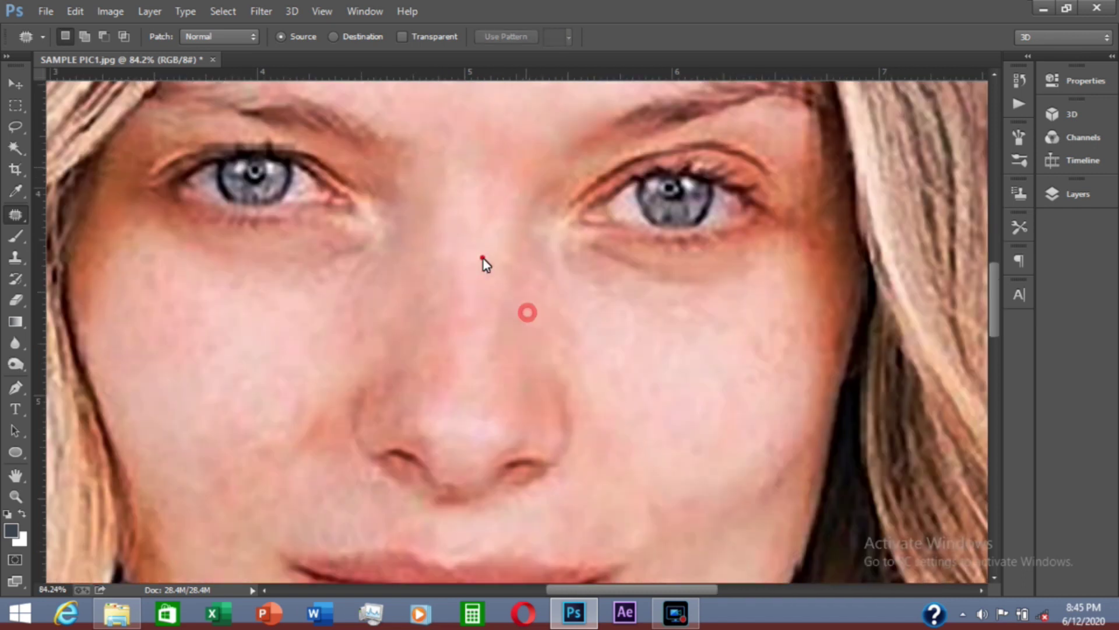
scroll(375, 377, "down", 1)
scroll(375, 377, "down", 5)
scroll(375, 377, "up", 5)
- Zoom out to check, then patch the spot below the left jaw with skin above it
scroll(364, 369, "up", 1)
left_click_drag(379, 363, 390, 251)
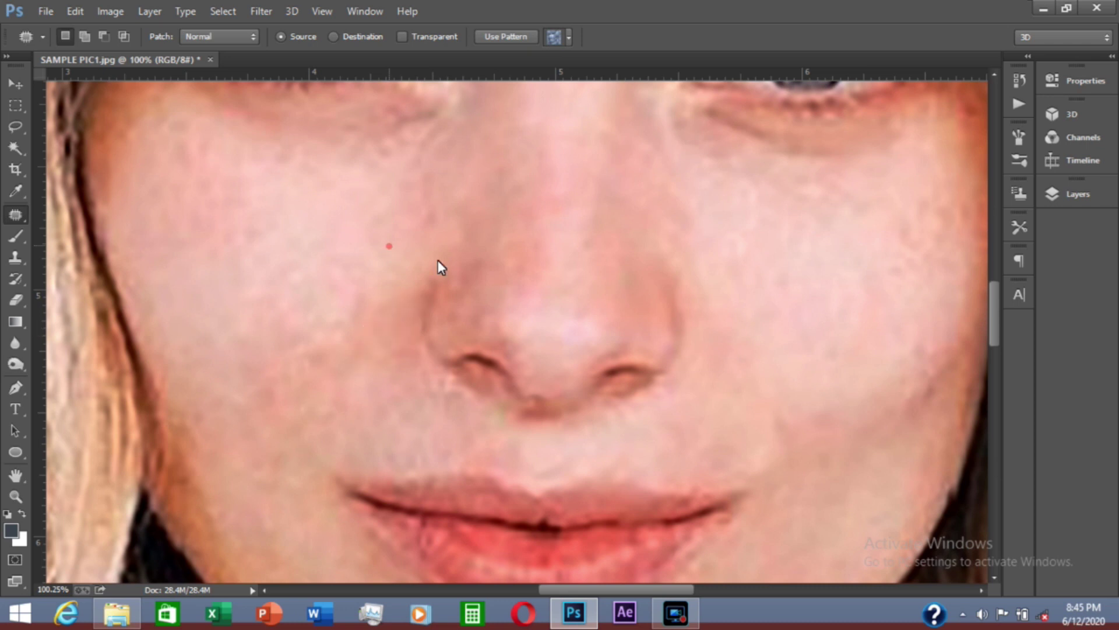
scroll(452, 277, "down", 3)
scroll(452, 277, "down", 2)
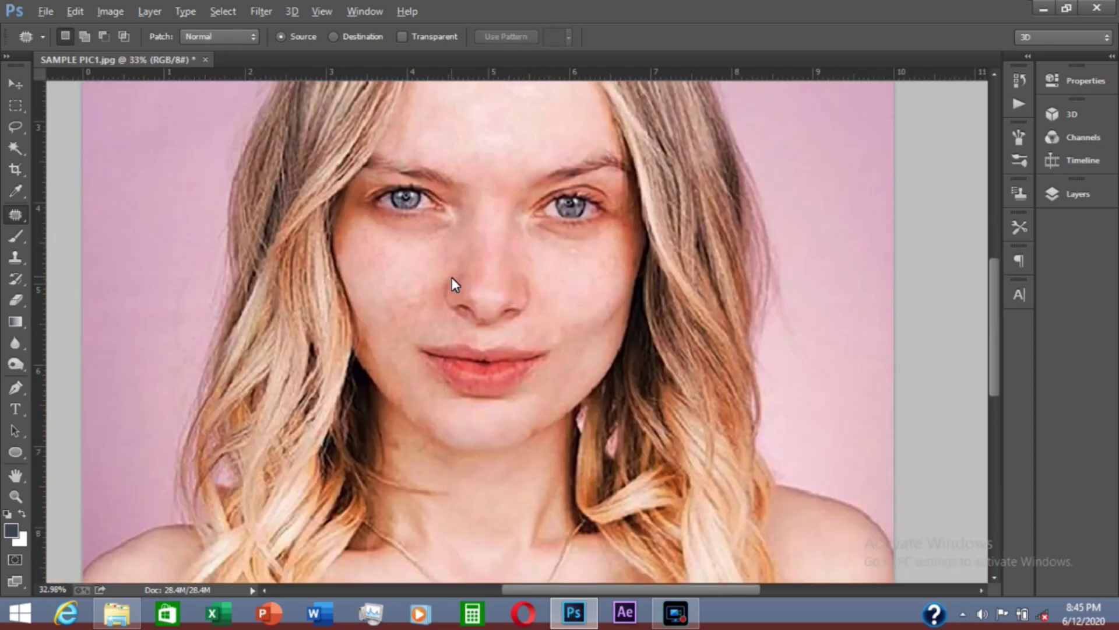
scroll(453, 278, "down", 1)
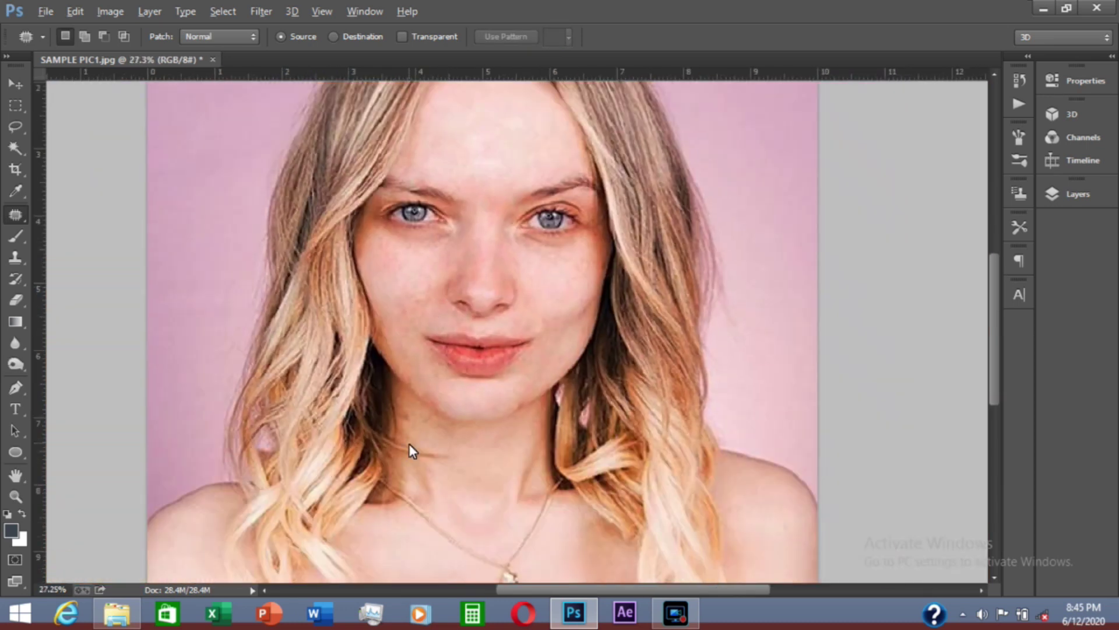
scroll(409, 445, "up", 2)
scroll(409, 442, "up", 1)
scroll(415, 423, "up", 2)
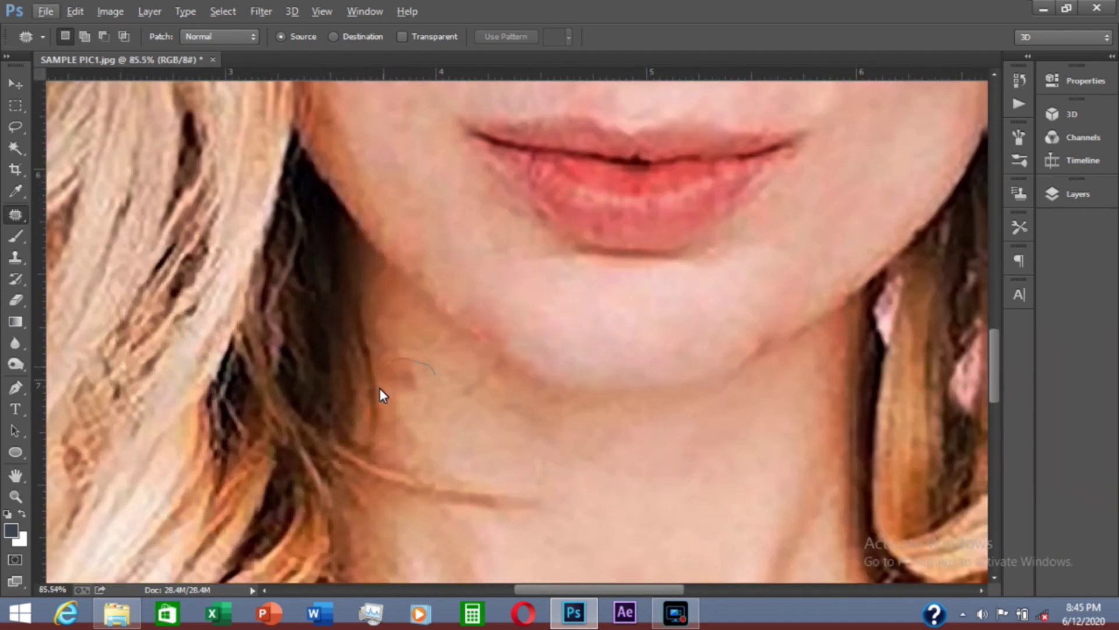
left_click_drag(398, 384, 388, 303)
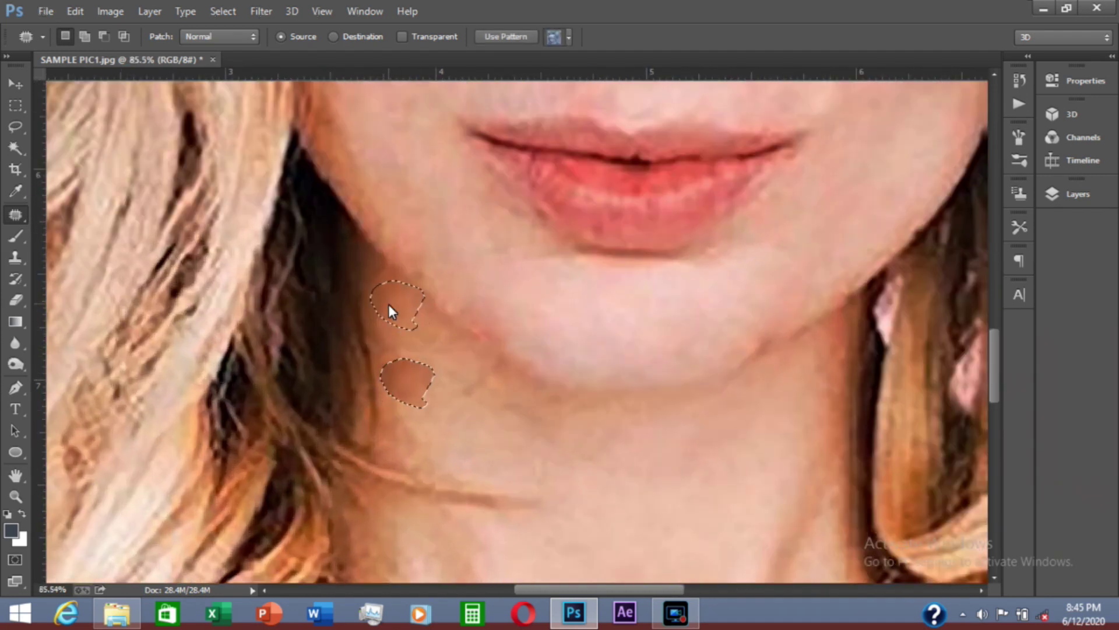
mouse_move(433, 379)
left_mouse_down()
mouse_move(425, 403)
mouse_move(395, 322)
left_mouse_up()
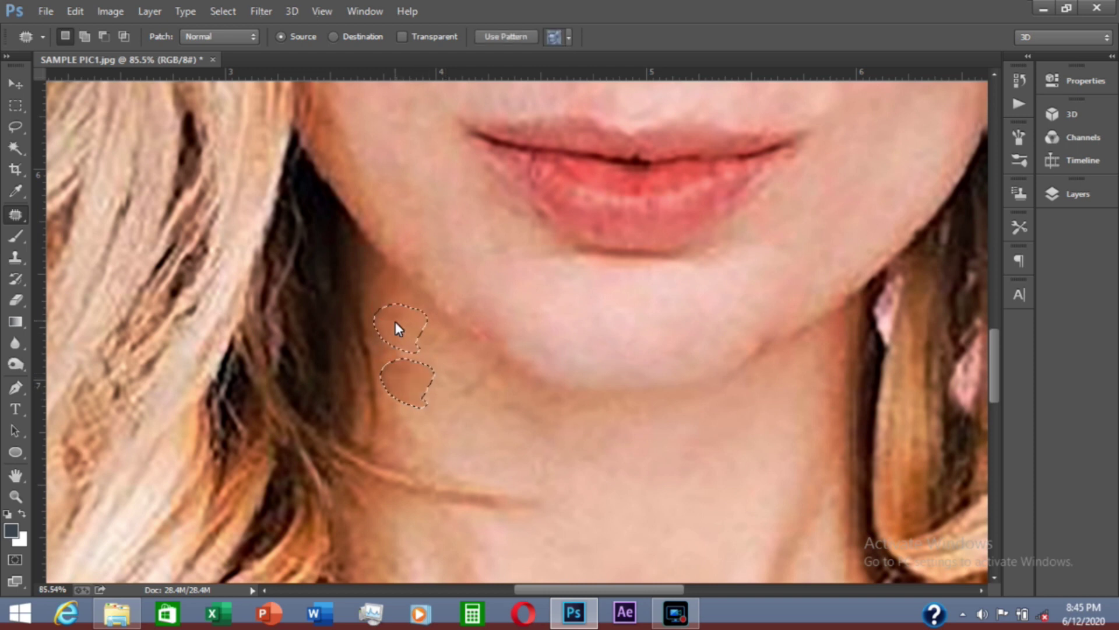
key("ctrl+d")
scroll(455, 418, "down", 1)
scroll(455, 419, "down", 1)
scroll(454, 418, "down", 2)
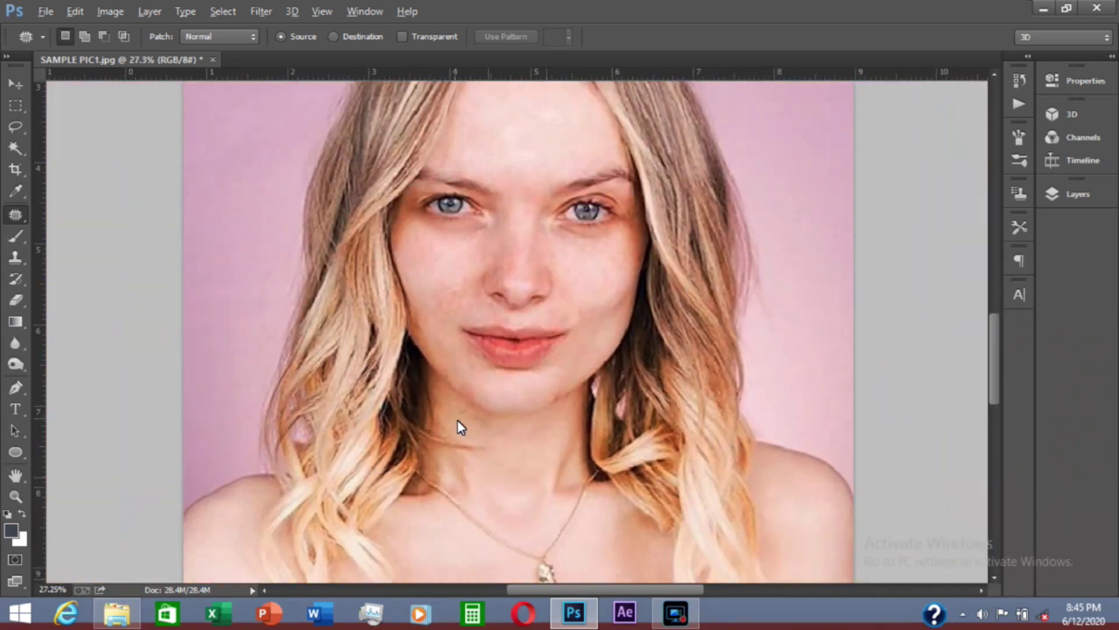
scroll(530, 284, "up", 1)
scroll(530, 284, "up", 1)
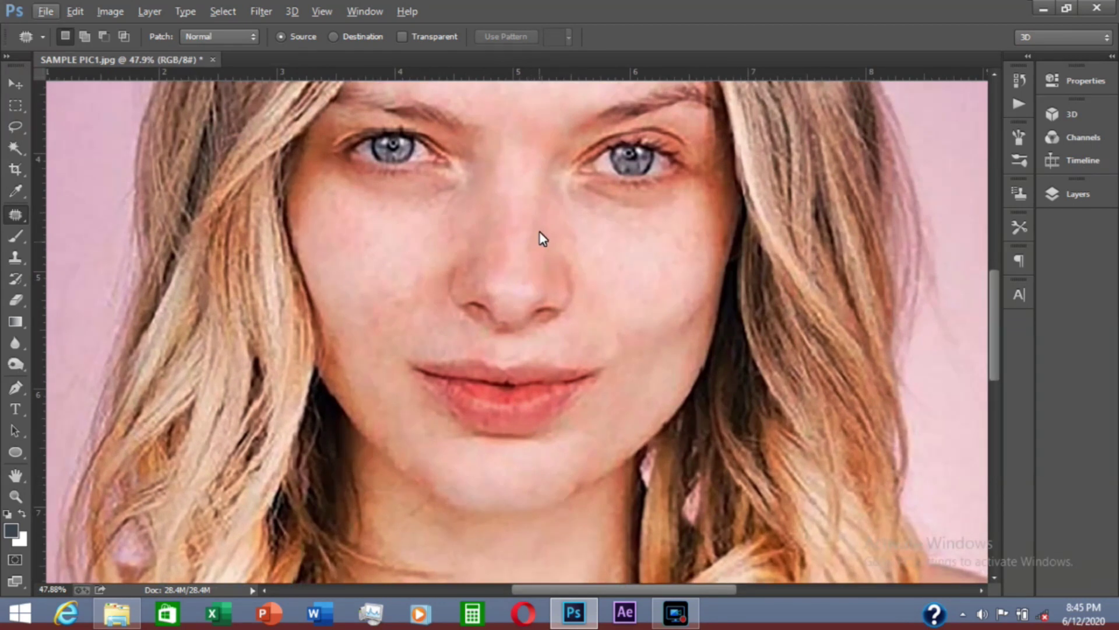
scroll(522, 385, "down", 2)
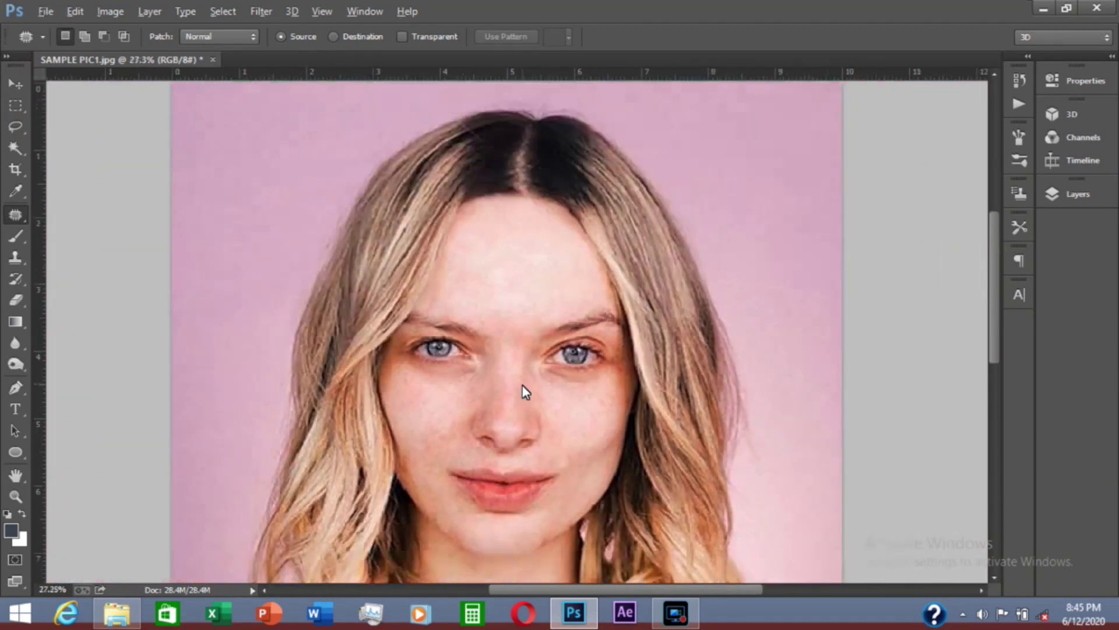
scroll(522, 386, "down", 1)
scroll(519, 373, "down", 1)
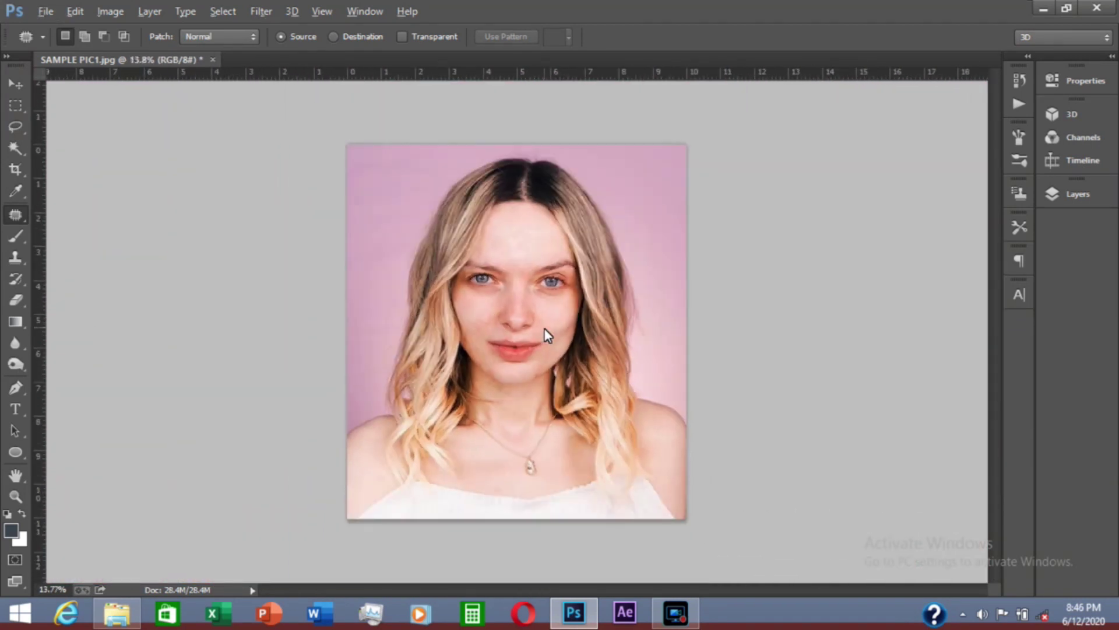
scroll(547, 335, "up", 1)
scroll(546, 336, "up", 1)
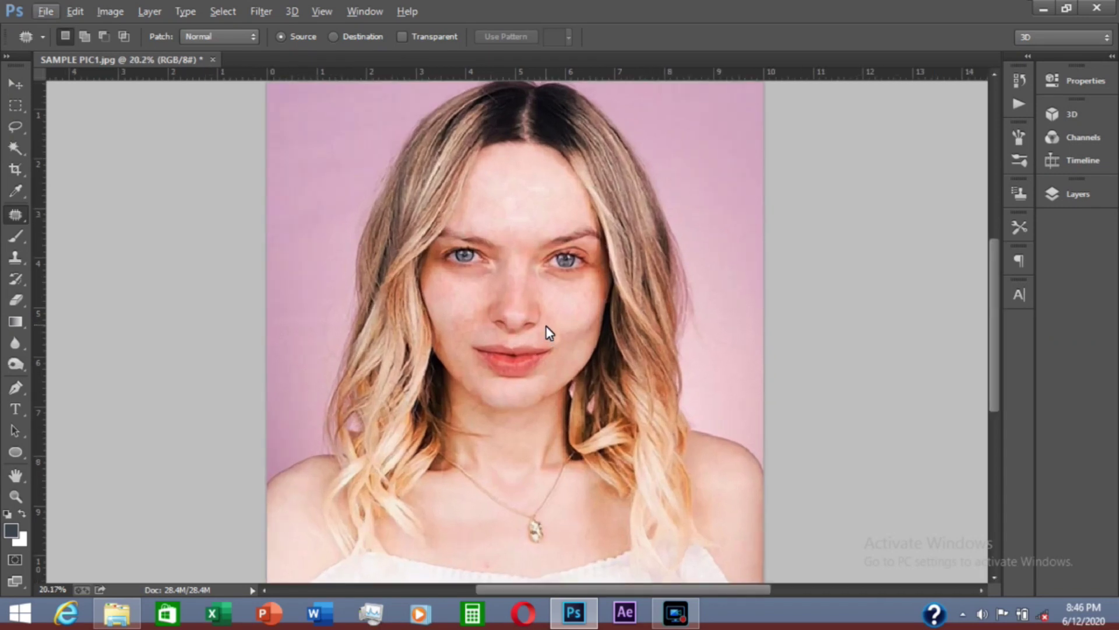
scroll(548, 332, "down", 1)
scroll(545, 327, "down", 1)
scroll(545, 327, "up", 1)
scroll(542, 324, "down", 1)
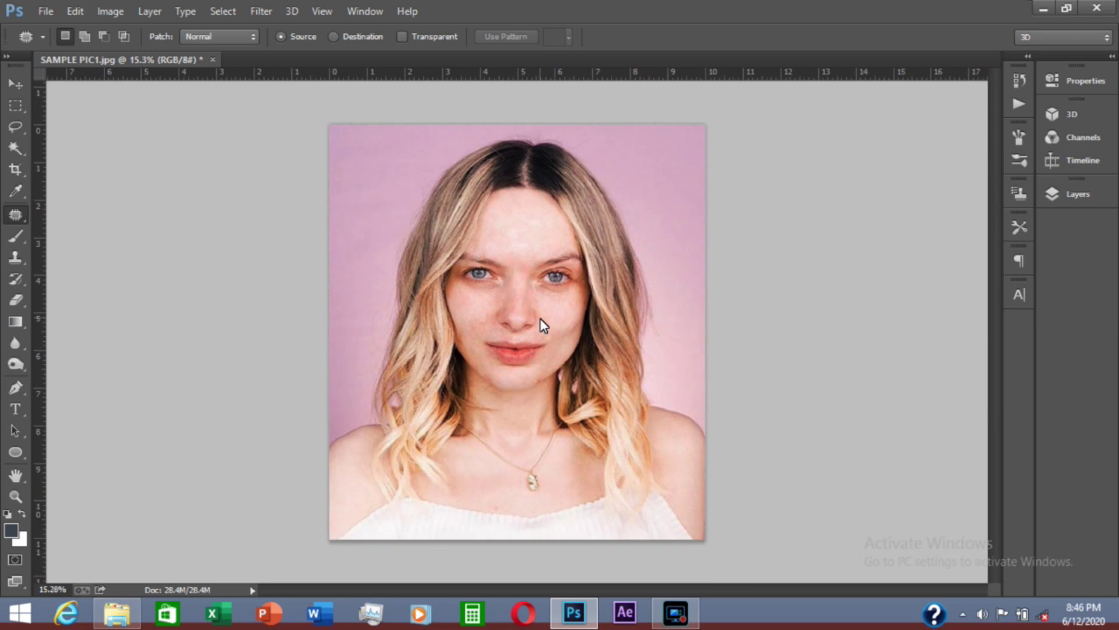
scroll(551, 315, "up", 1)
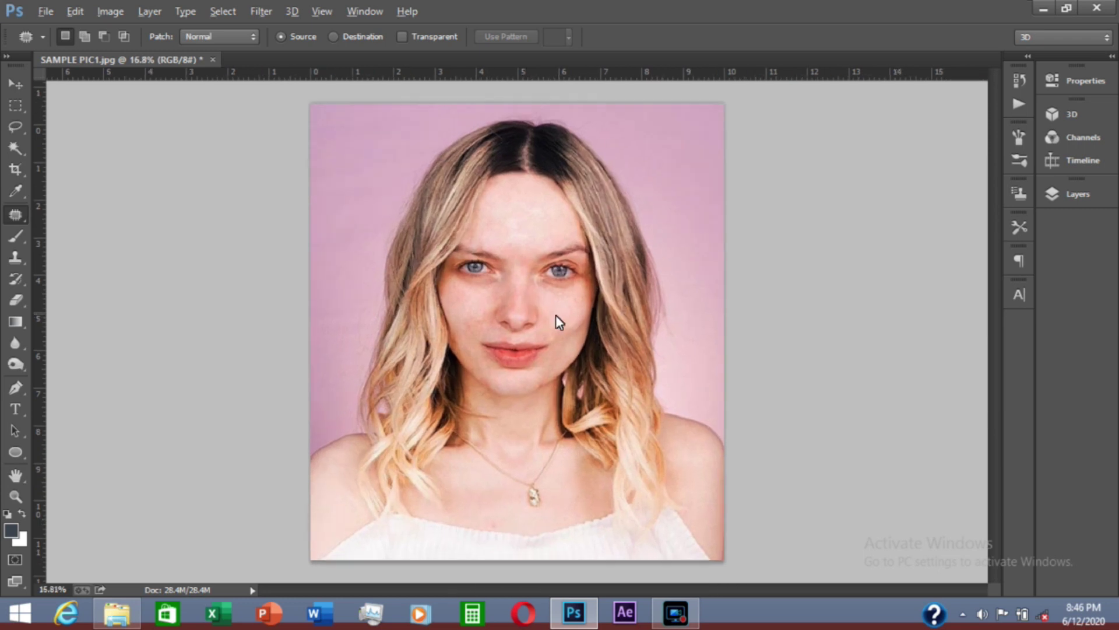
scroll(554, 318, "up", 2)
scroll(552, 318, "up", 2)
scroll(553, 318, "down", 2)
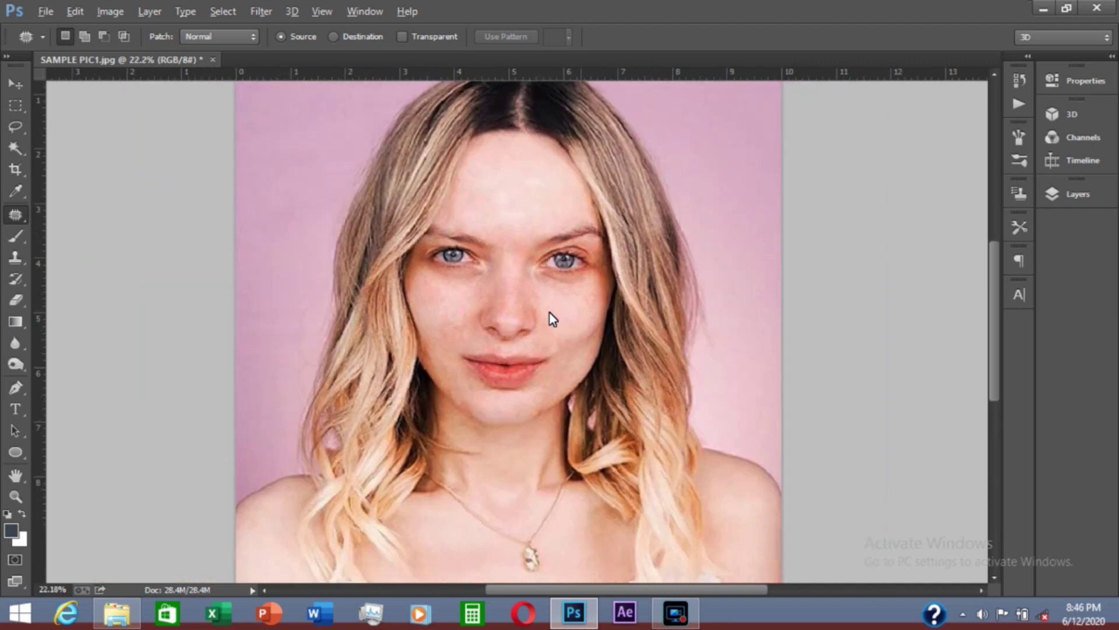
scroll(553, 318, "down", 1)
key("alt")
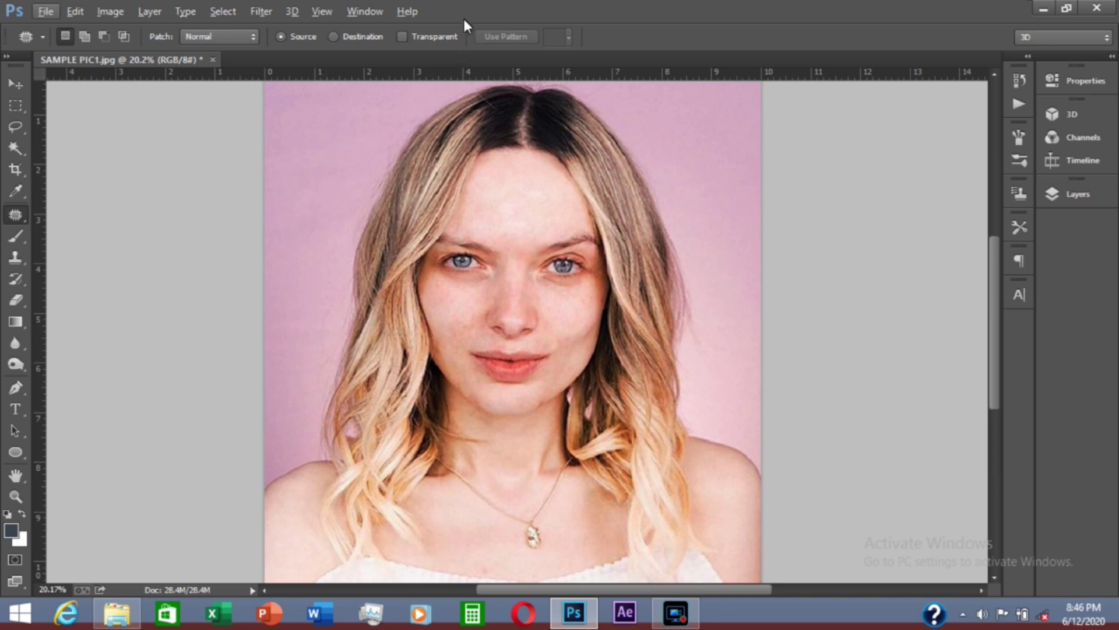
- Apply Curves with a midtone point pulled slightly to darken the photo
left_click(112, 11)
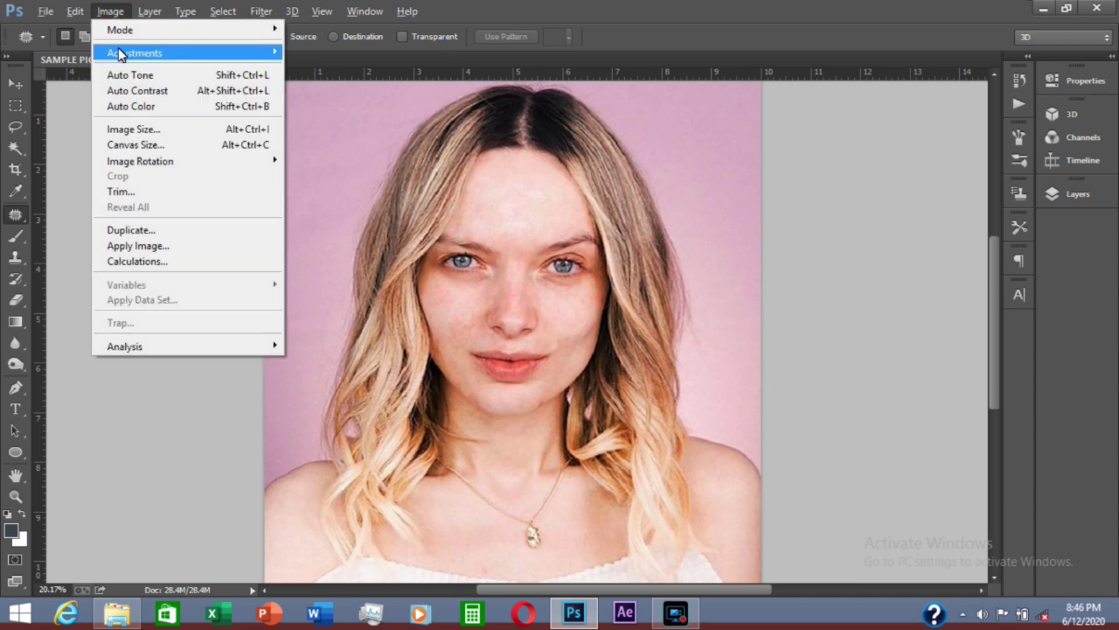
mouse_move(134, 52)
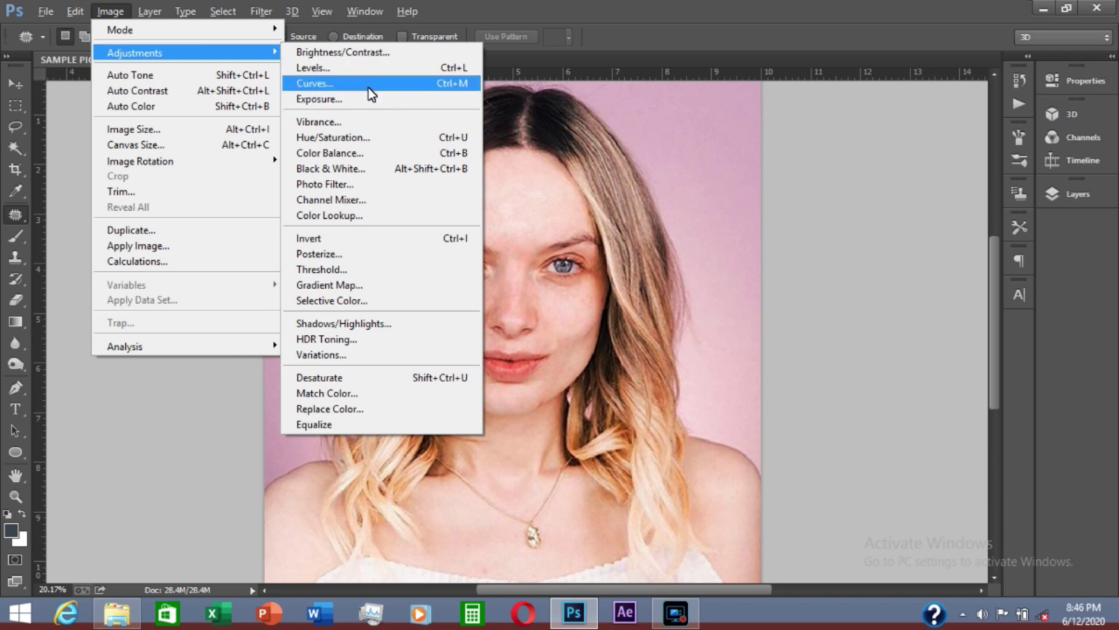
left_click(368, 87)
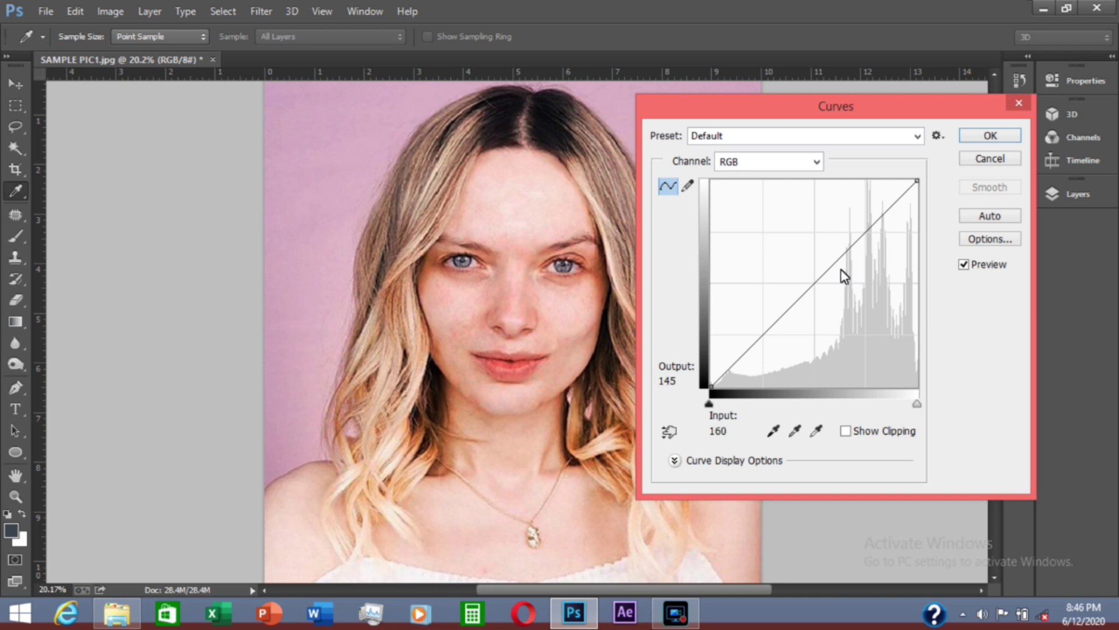
left_click(820, 290)
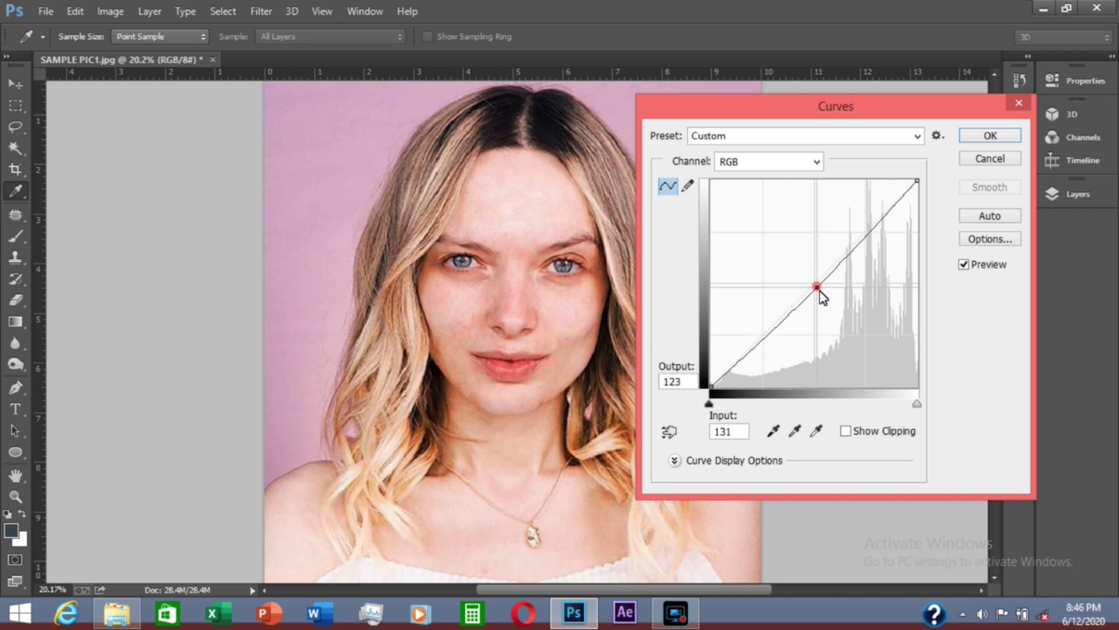
left_click_drag(821, 291, 829, 289)
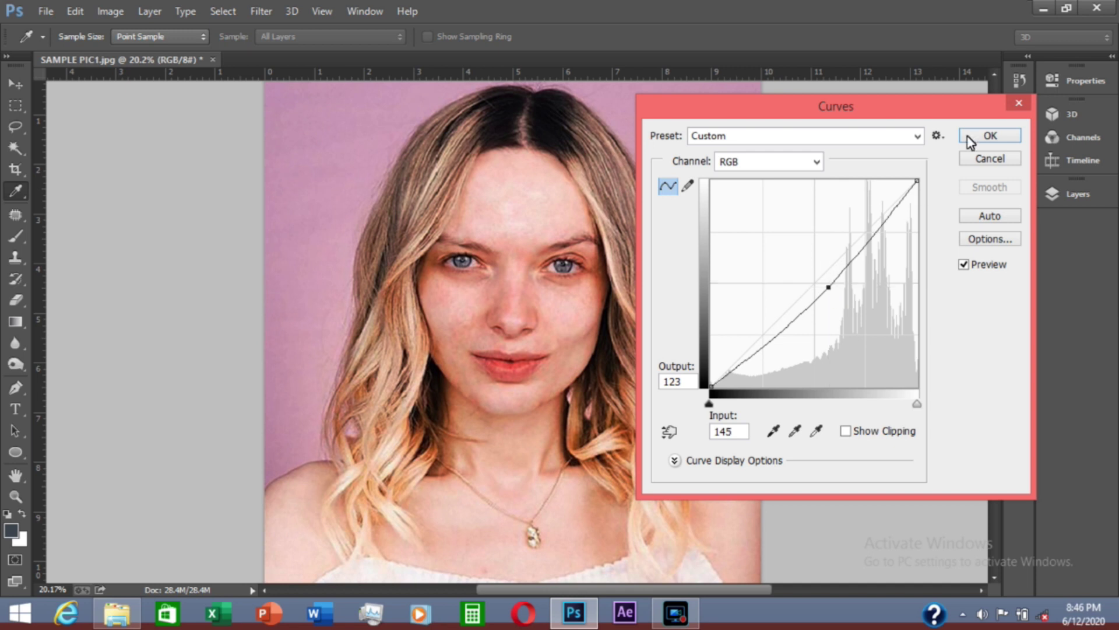
left_click(991, 135)
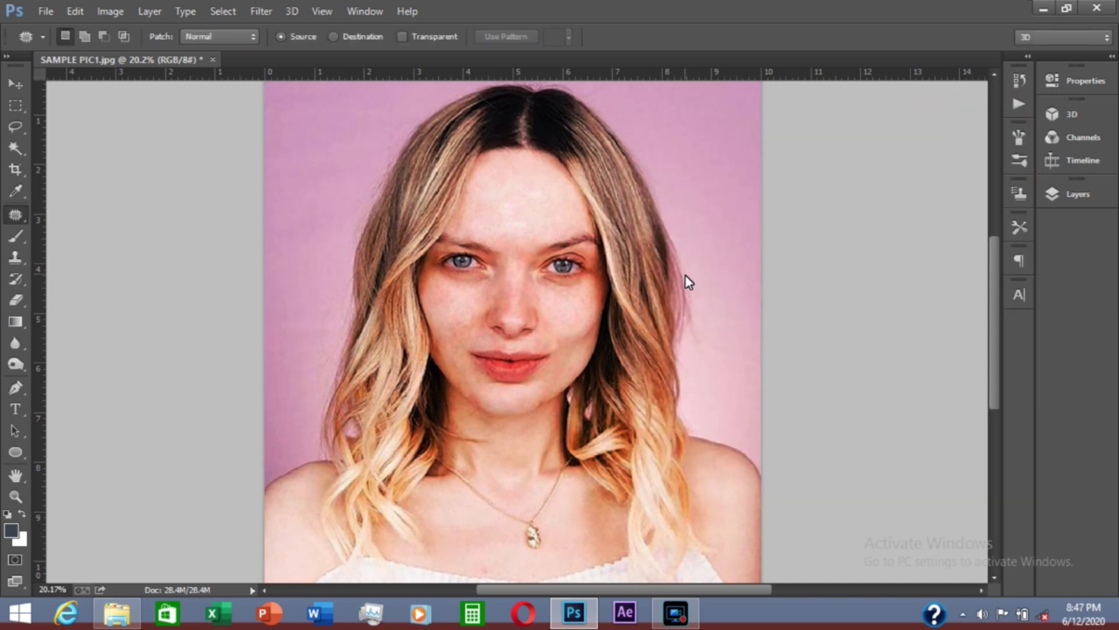
- Apply Imagenomic Portraiture to the portrait using the Smoothing: Medium preset
scroll(684, 275, "down", 1, "alt")
scroll(684, 275, "up", 1, "alt")
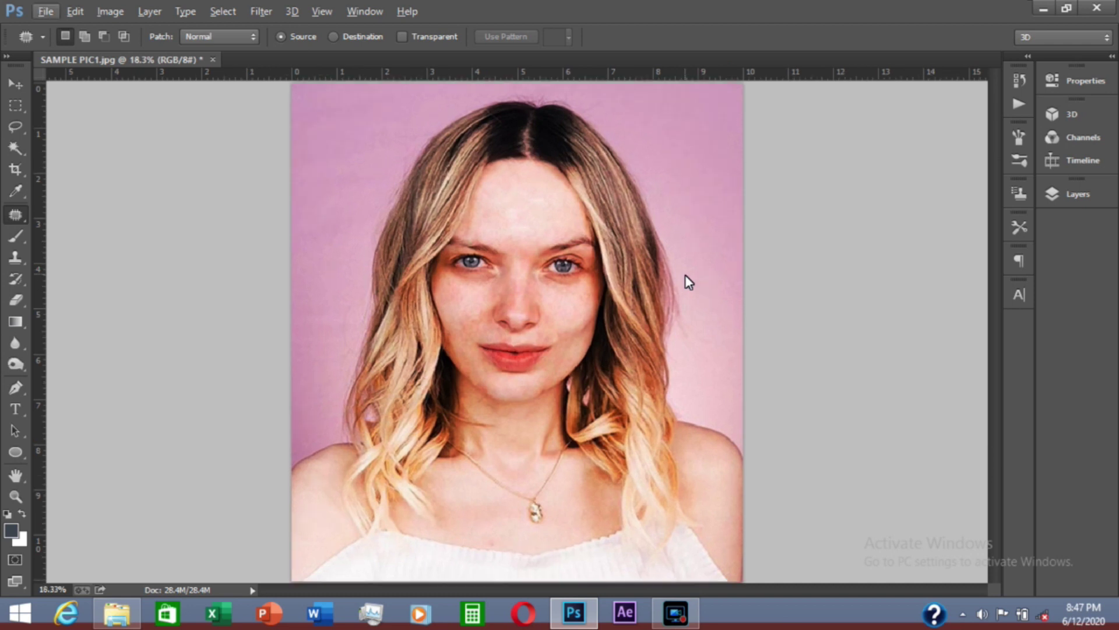
left_click(269, 11)
mouse_move(287, 355)
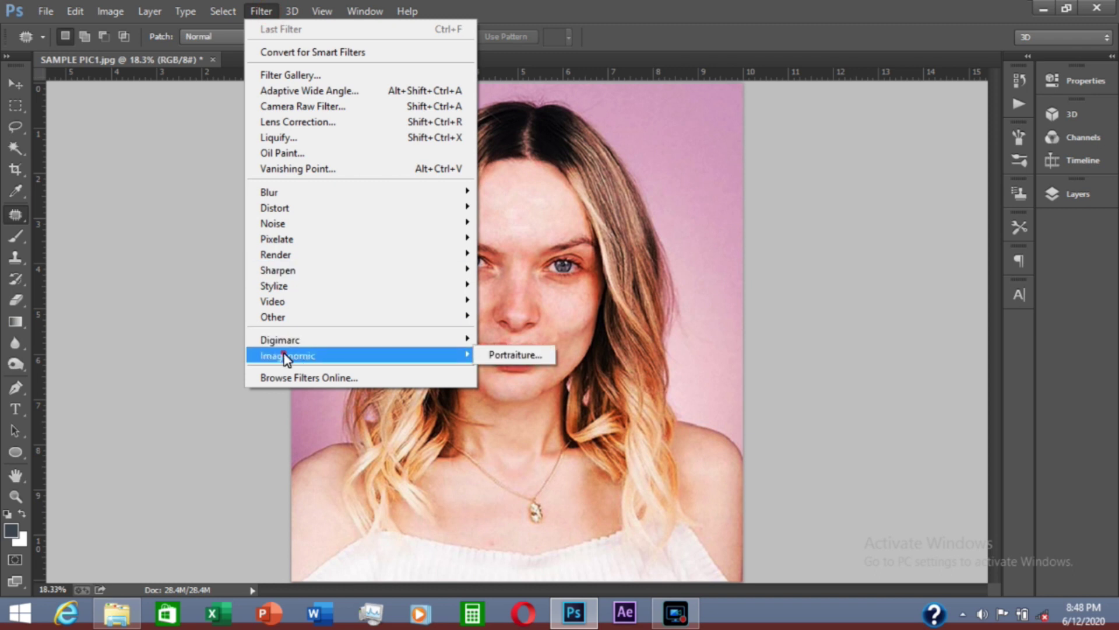
left_click(493, 354)
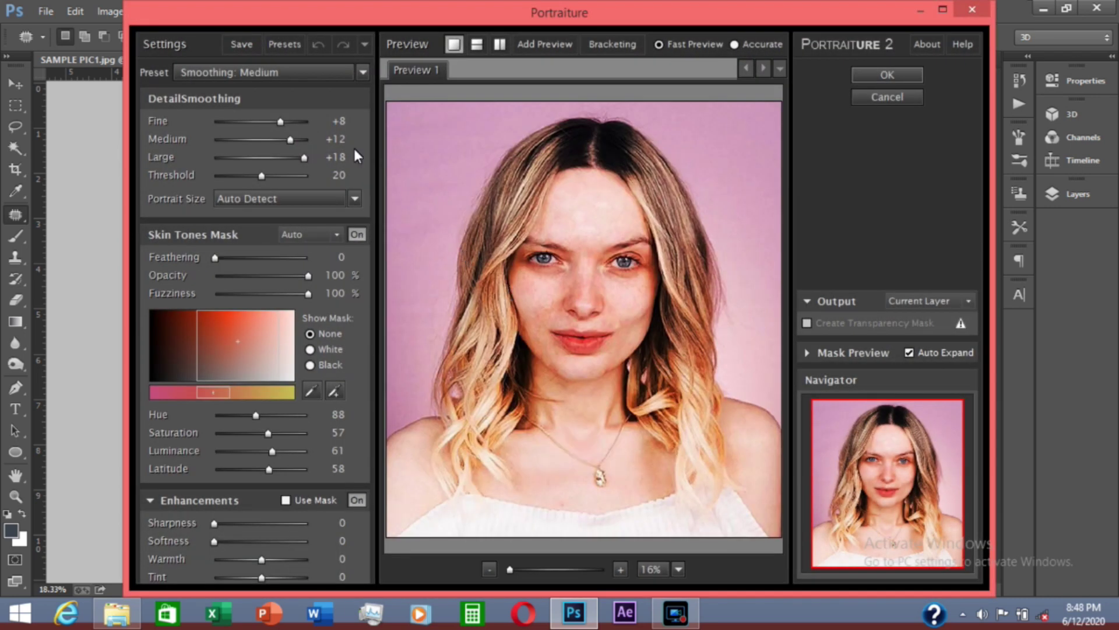
left_click(274, 71)
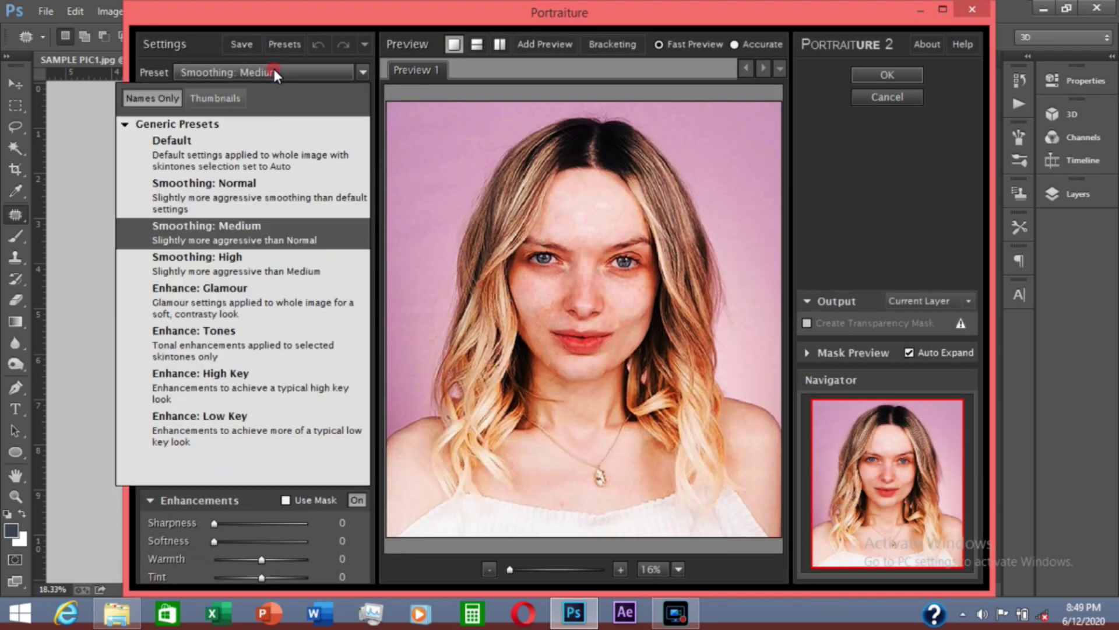
left_click(229, 244)
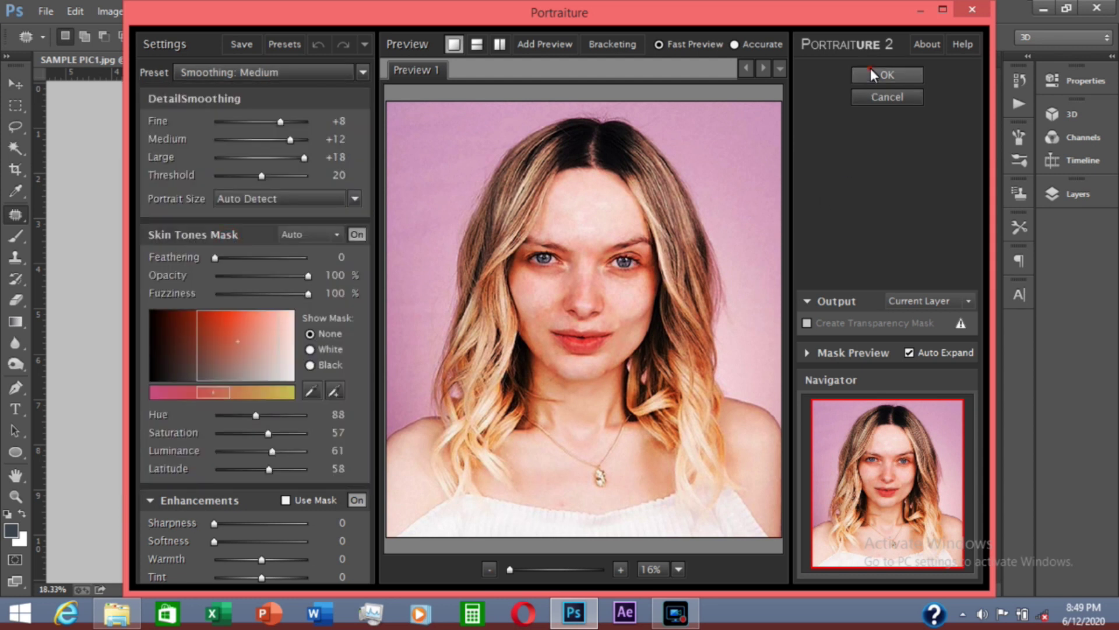
left_click(871, 70)
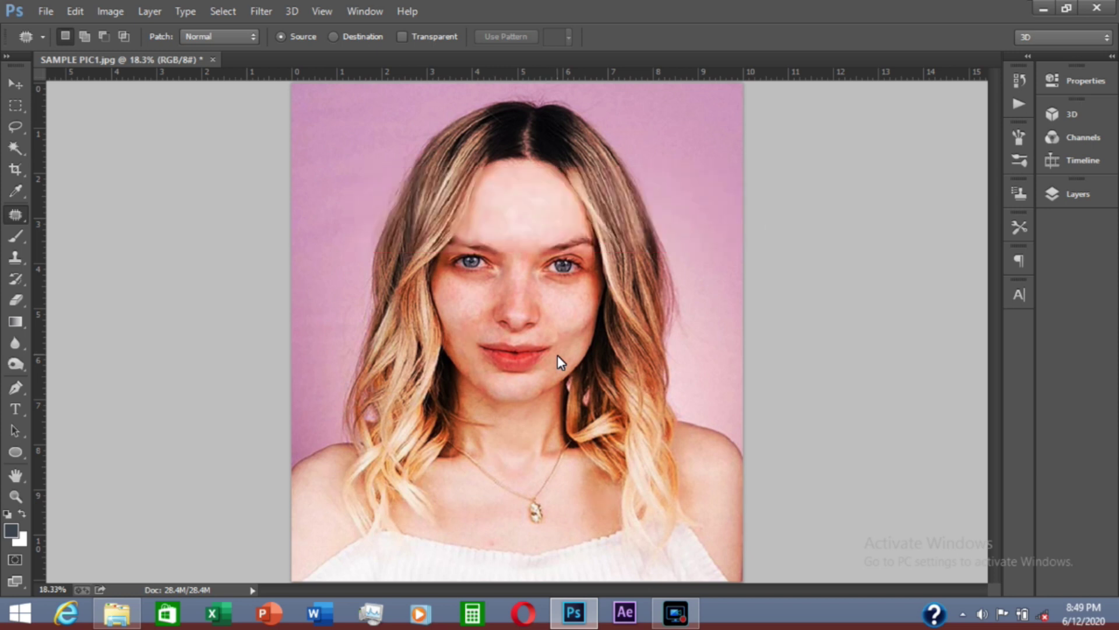
scroll(509, 335, "up", 1)
scroll(511, 333, "up", 2)
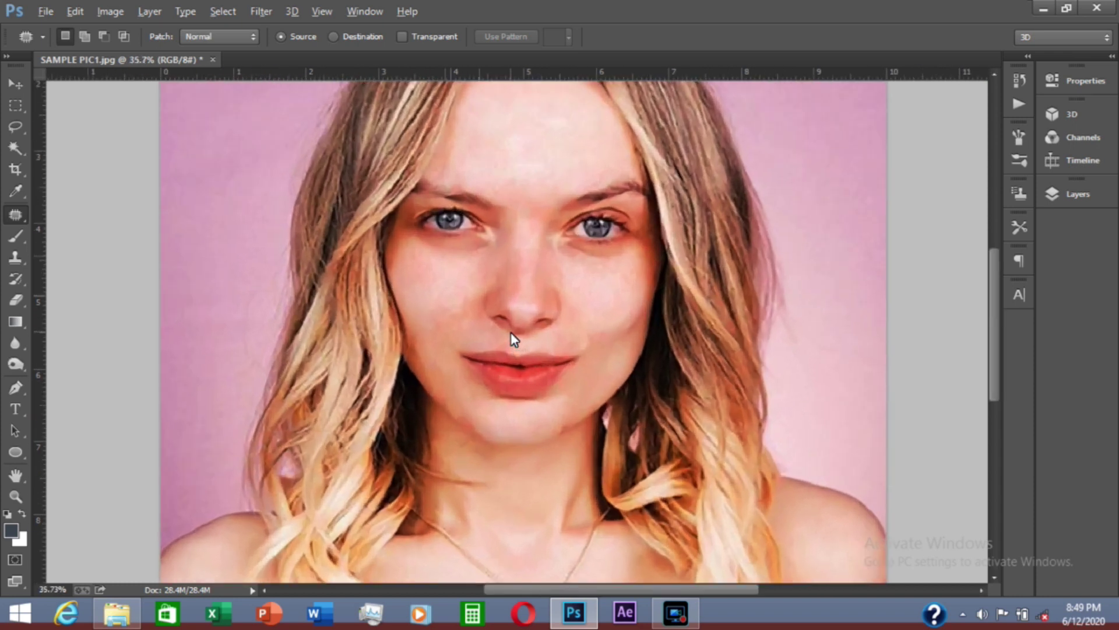
scroll(510, 336, "up", 2)
scroll(513, 338, "up", 2)
scroll(513, 338, "down", 2)
scroll(513, 338, "down", 2)
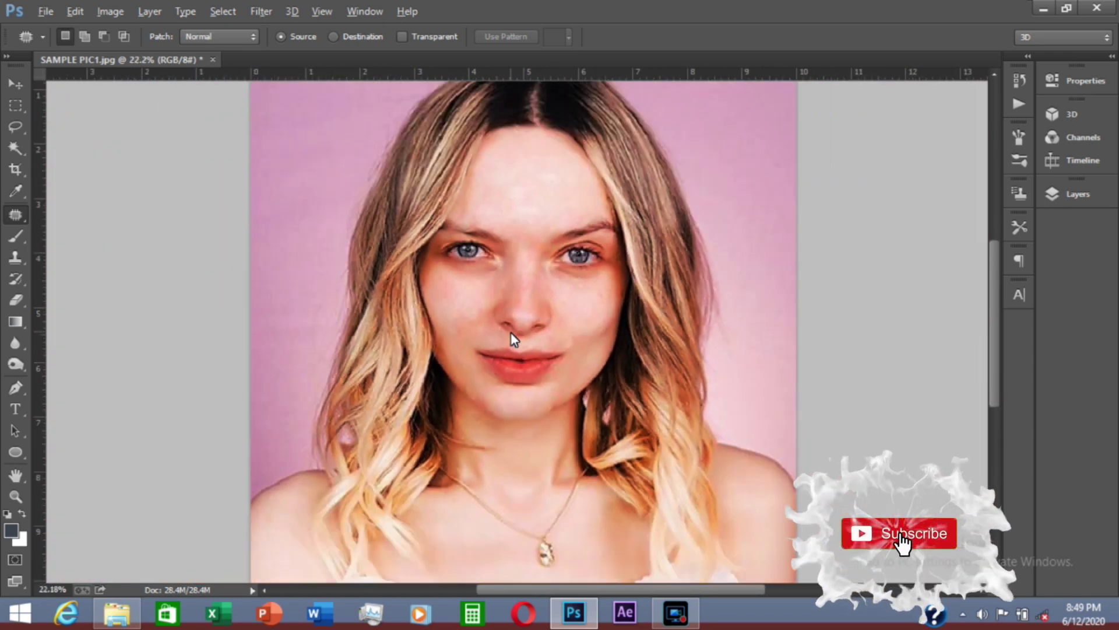
scroll(513, 338, "down", 1)
scroll(513, 338, "down", 1)
scroll(511, 338, "up", 1)
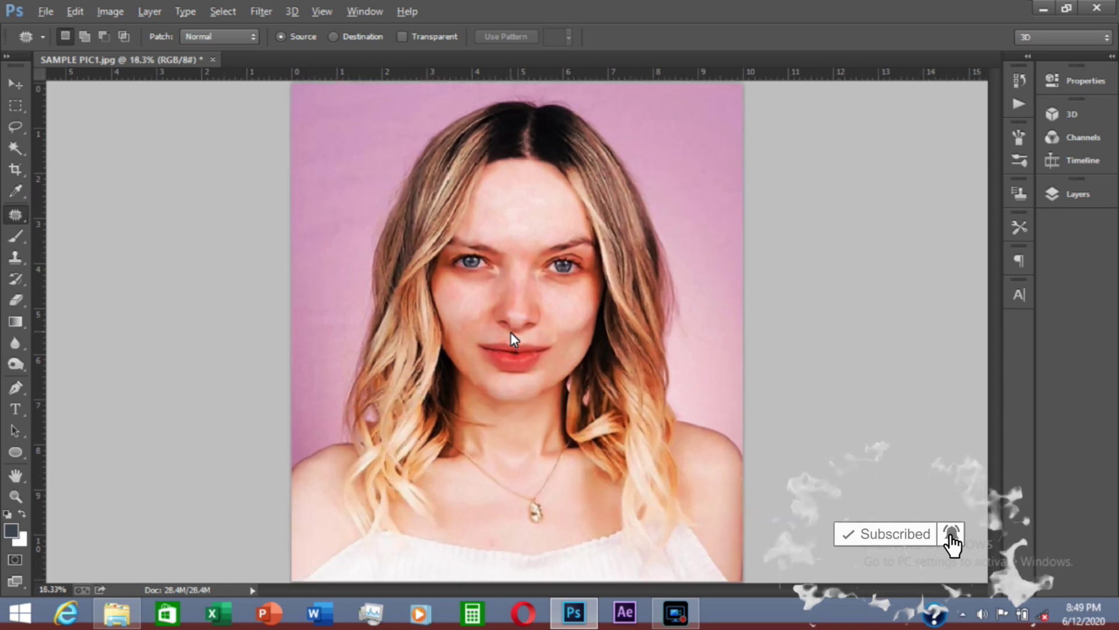